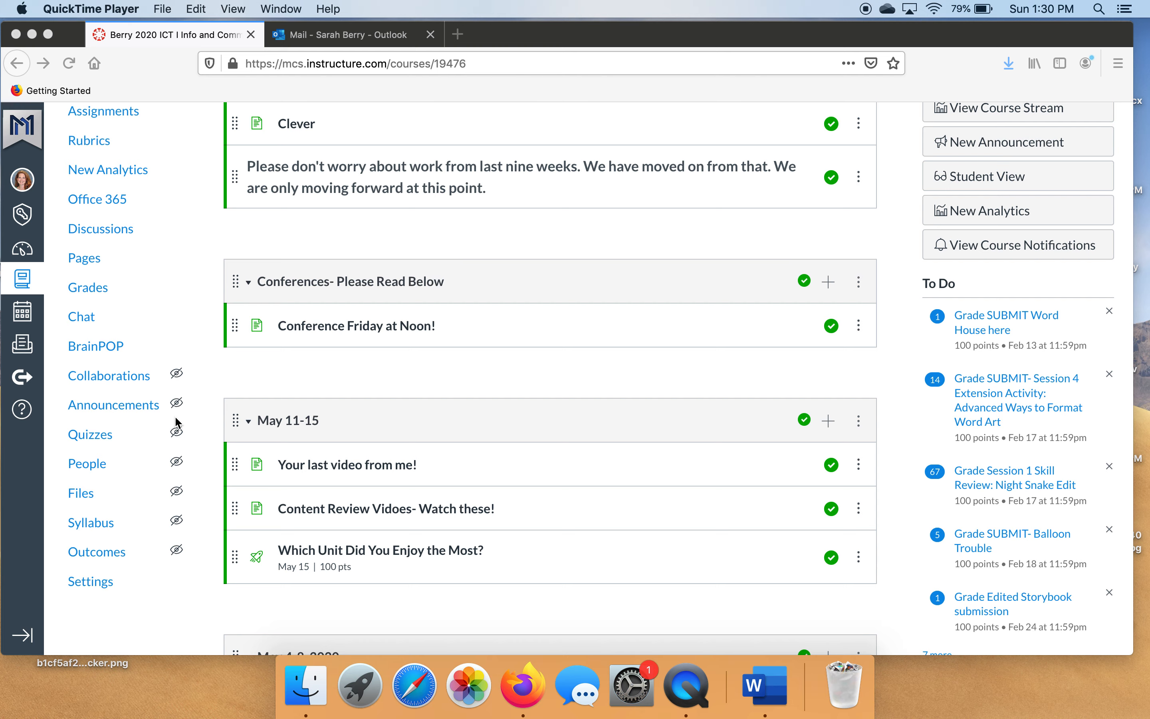
Review the navigation links on the course home page and open the course settings.
{"action": "scroll", "coordinate": [184, 305], "scroll_direction": "up", "scroll_amount": 4}
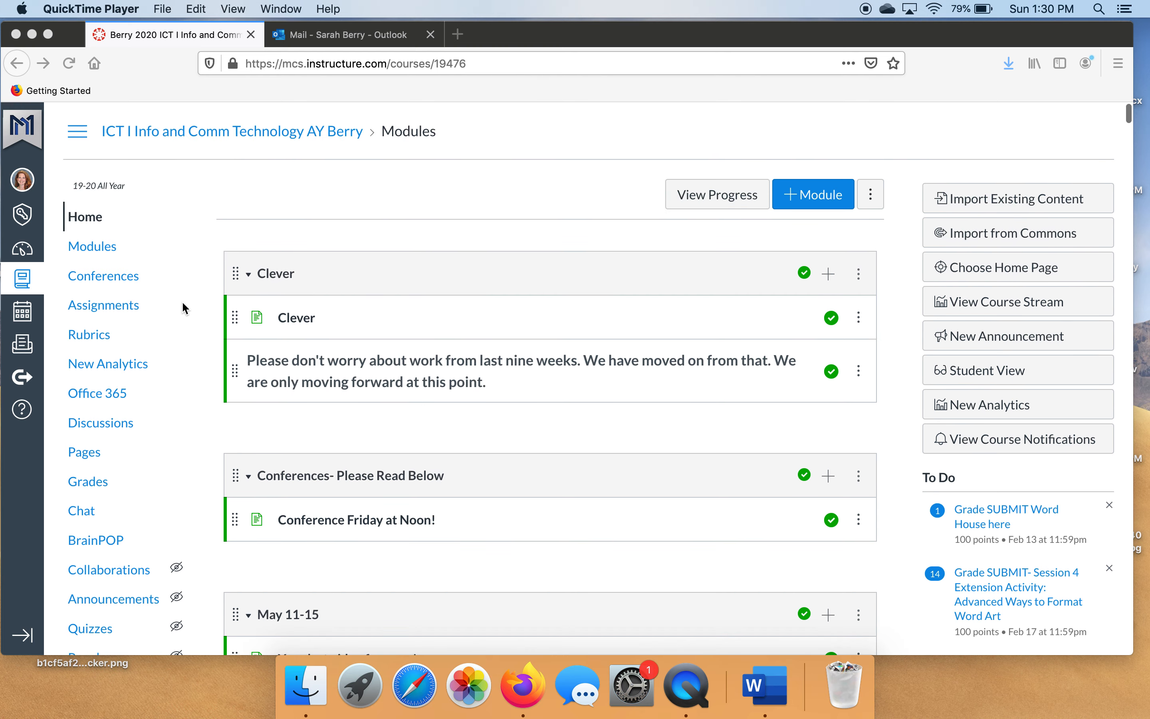
{"action": "scroll", "coordinate": [185, 308], "scroll_direction": "down", "scroll_amount": 4}
{"action": "scroll", "coordinate": [150, 274], "scroll_direction": "up", "scroll_amount": 4}
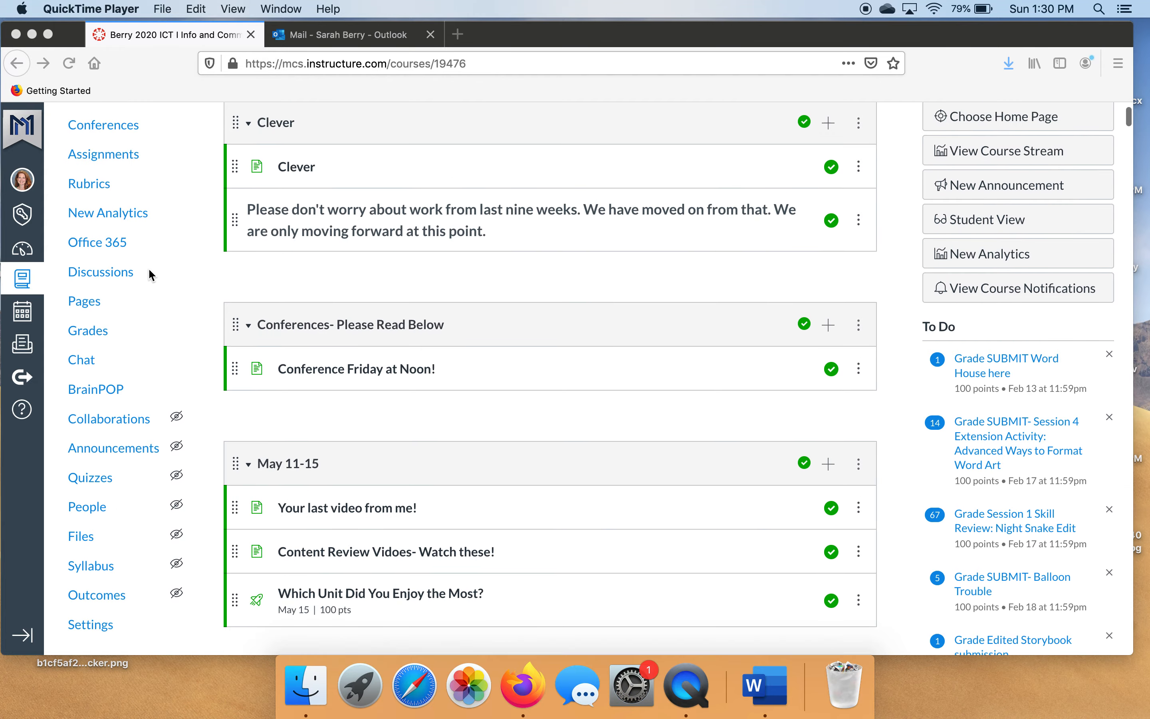
{"action": "scroll", "coordinate": [150, 274], "scroll_direction": "down", "scroll_amount": 2}
{"action": "scroll", "coordinate": [148, 268], "scroll_direction": "down", "scroll_amount": 3}
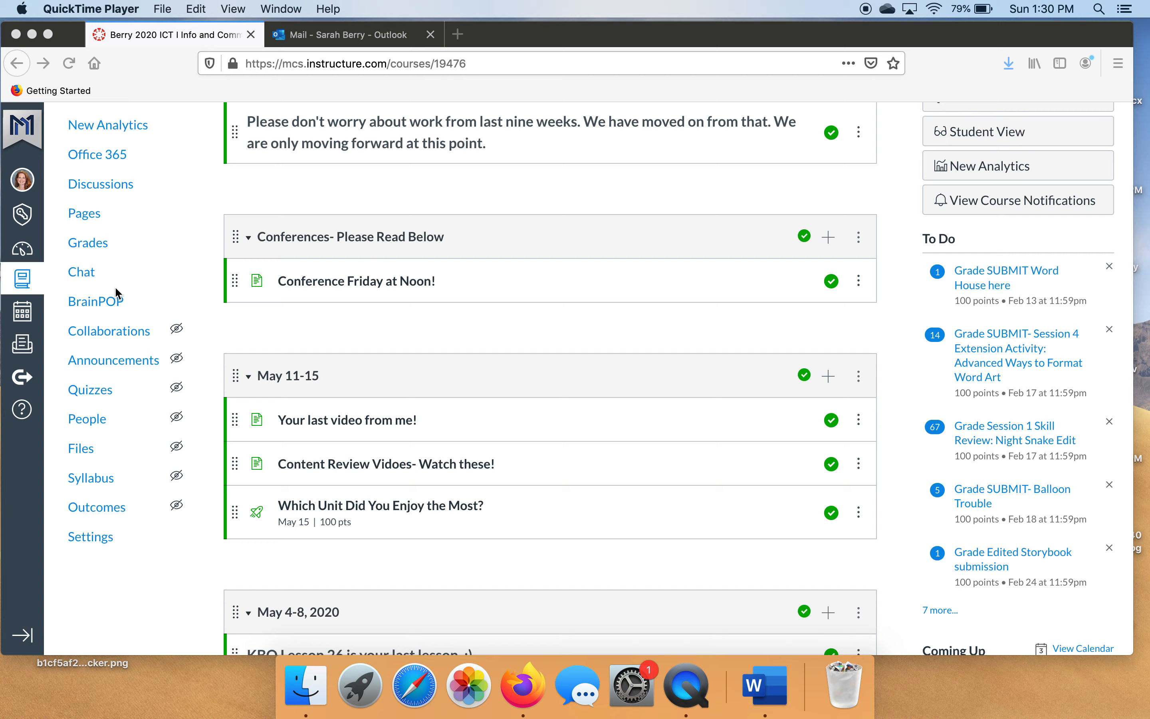
{"action": "scroll", "coordinate": [115, 286], "scroll_direction": "up", "scroll_amount": 1}
{"action": "scroll", "coordinate": [115, 285], "scroll_direction": "down", "scroll_amount": 2}
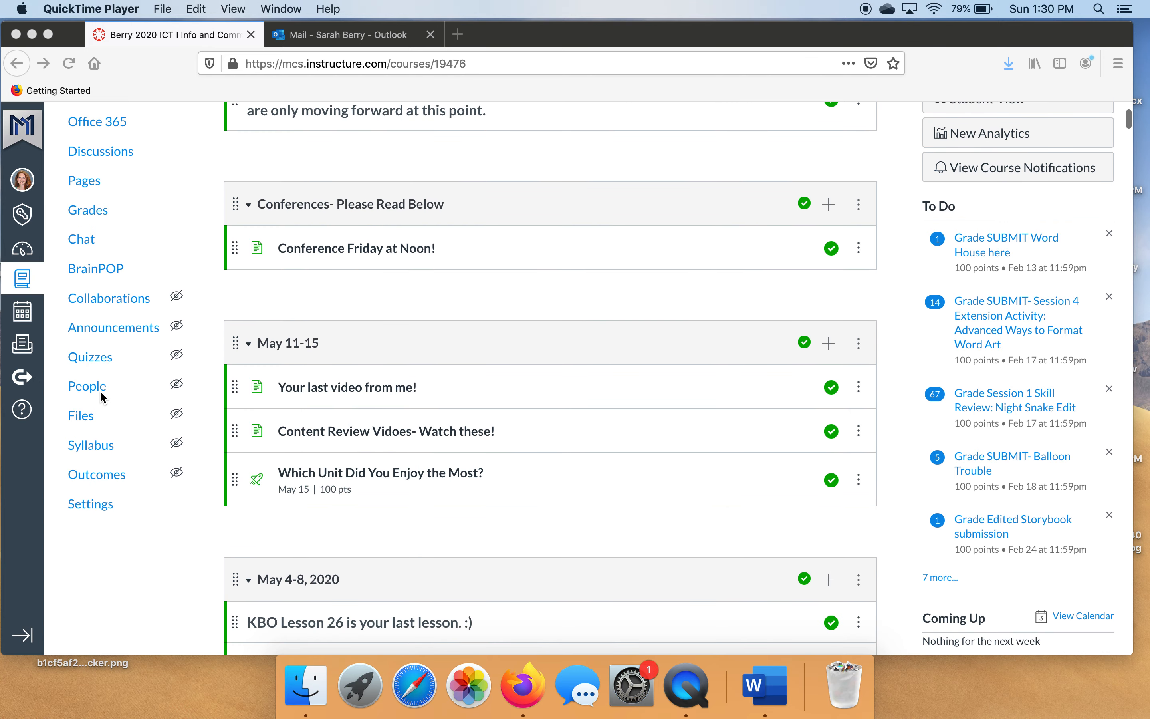
{"action": "left_click", "coordinate": [92, 503]}
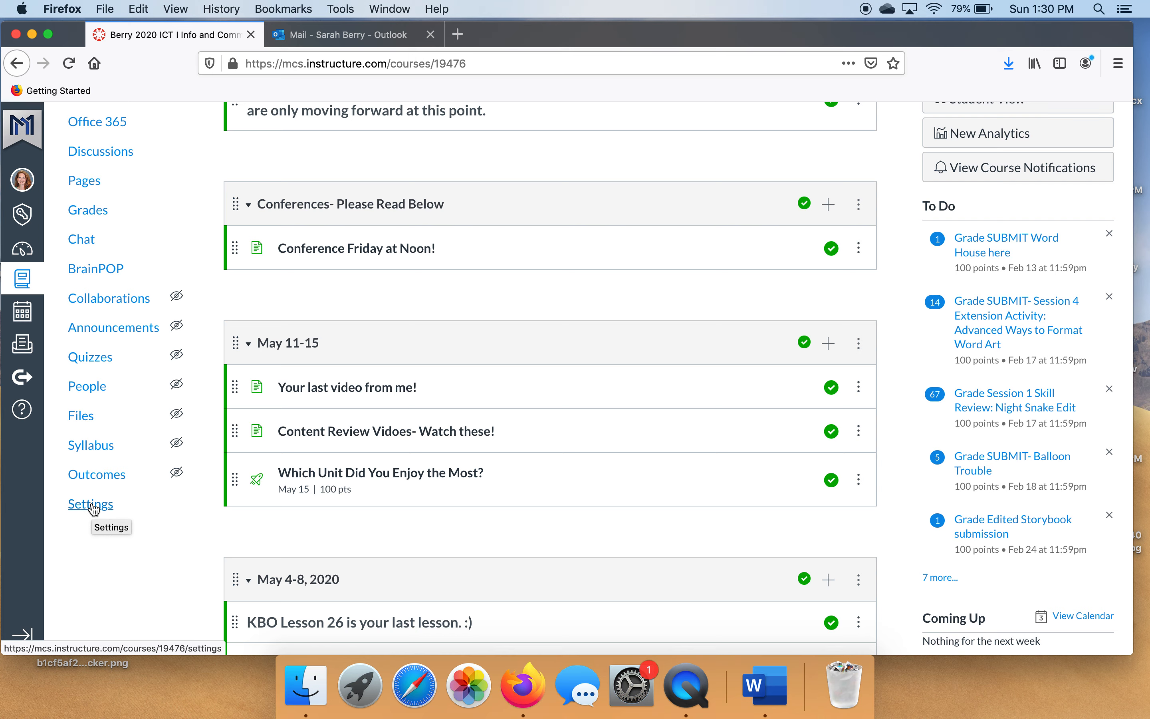
{"action": "left_click", "coordinate": [93, 505]}
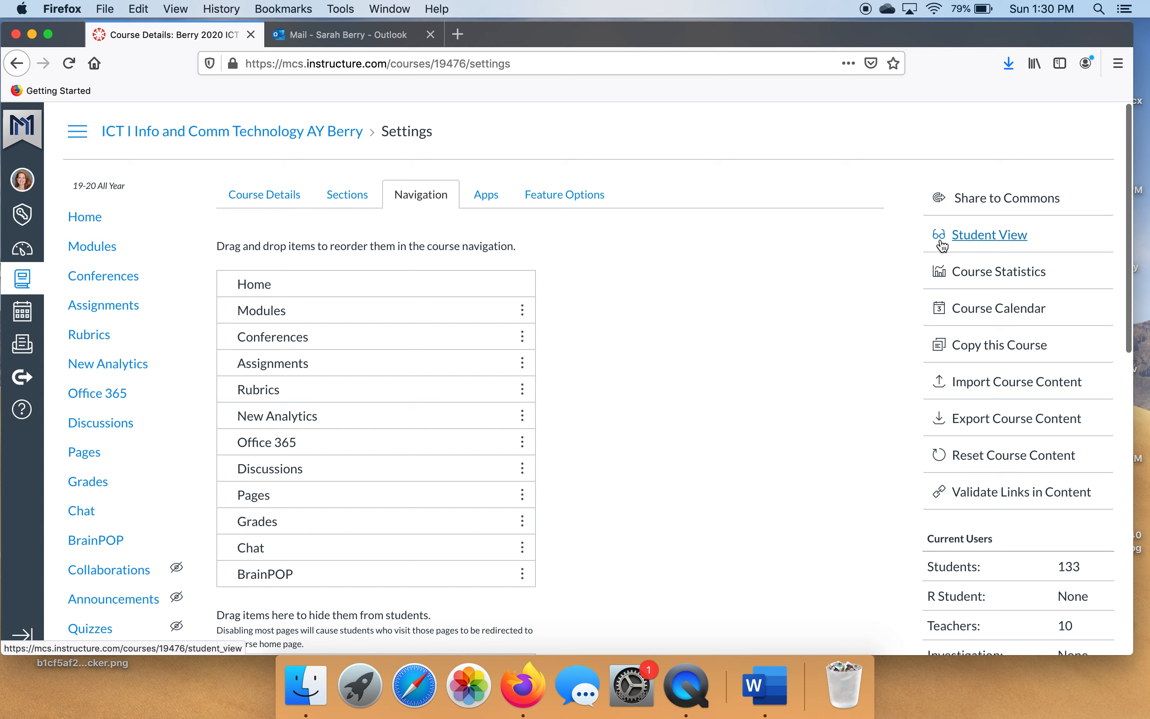
Preview the course home page and its navigation links in Student View, and return to the teacher view.
{"action": "left_click", "coordinate": [978, 240]}
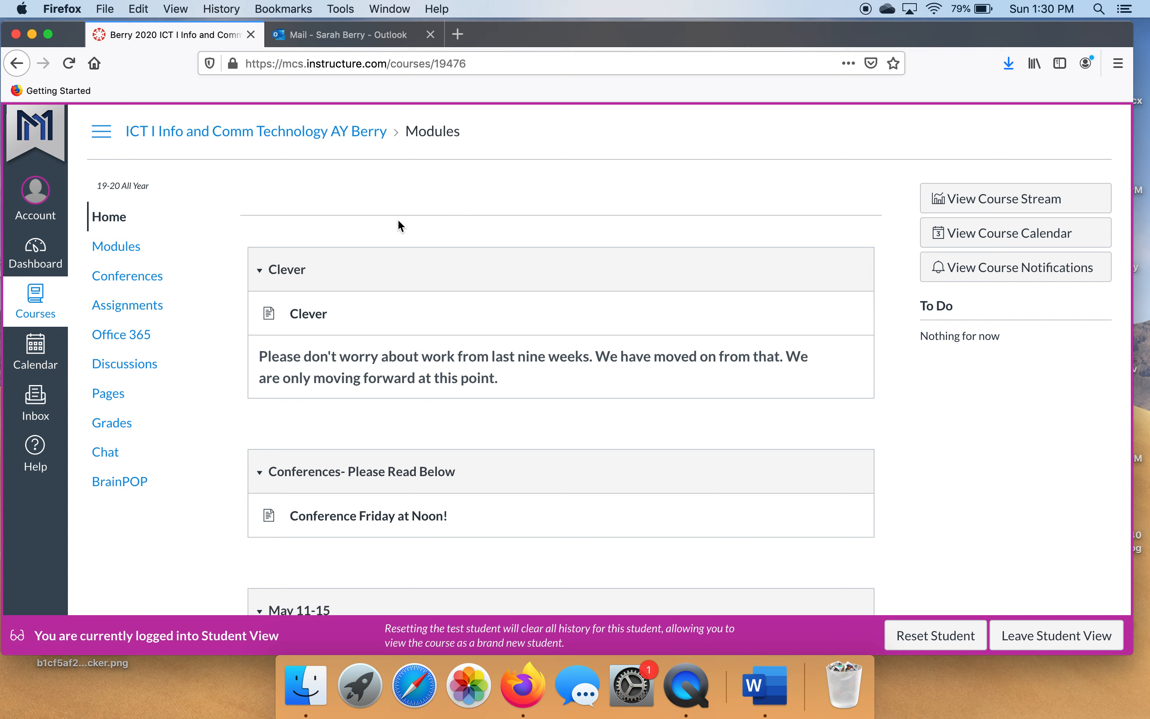
{"action": "scroll", "coordinate": [248, 375], "scroll_direction": "down", "scroll_amount": 2}
{"action": "scroll", "coordinate": [248, 372], "scroll_direction": "down", "scroll_amount": 3}
{"action": "scroll", "coordinate": [248, 371], "scroll_direction": "up", "scroll_amount": 5}
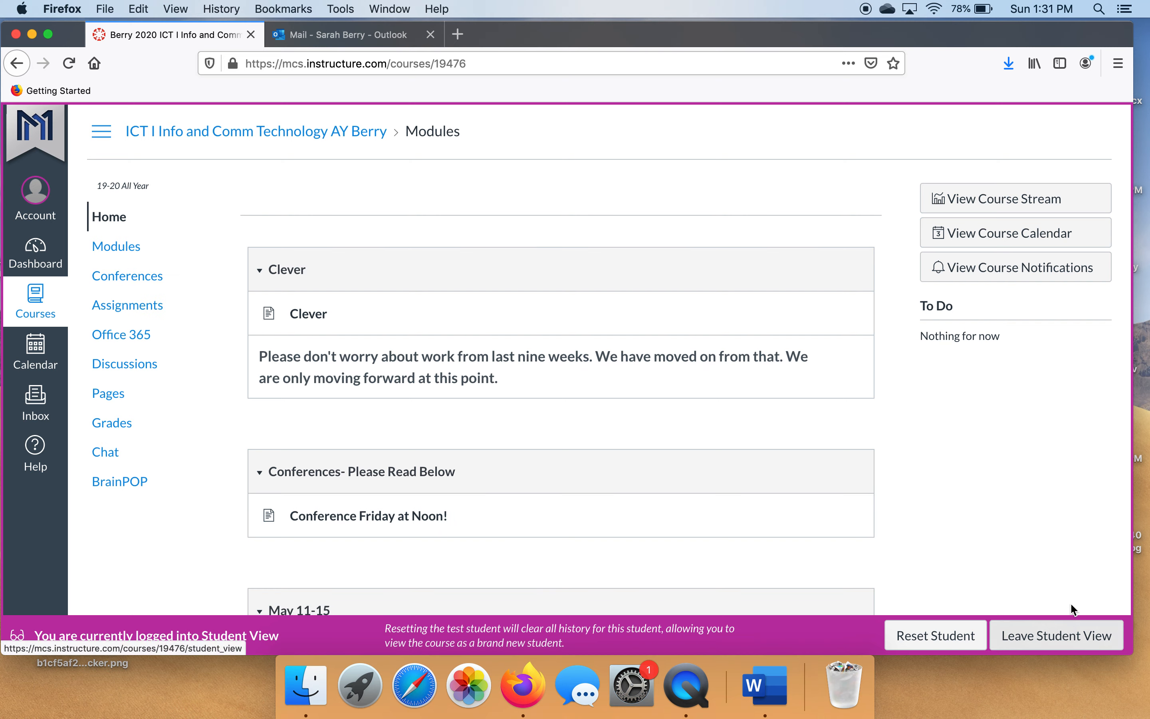
{"action": "left_click", "coordinate": [1043, 642]}
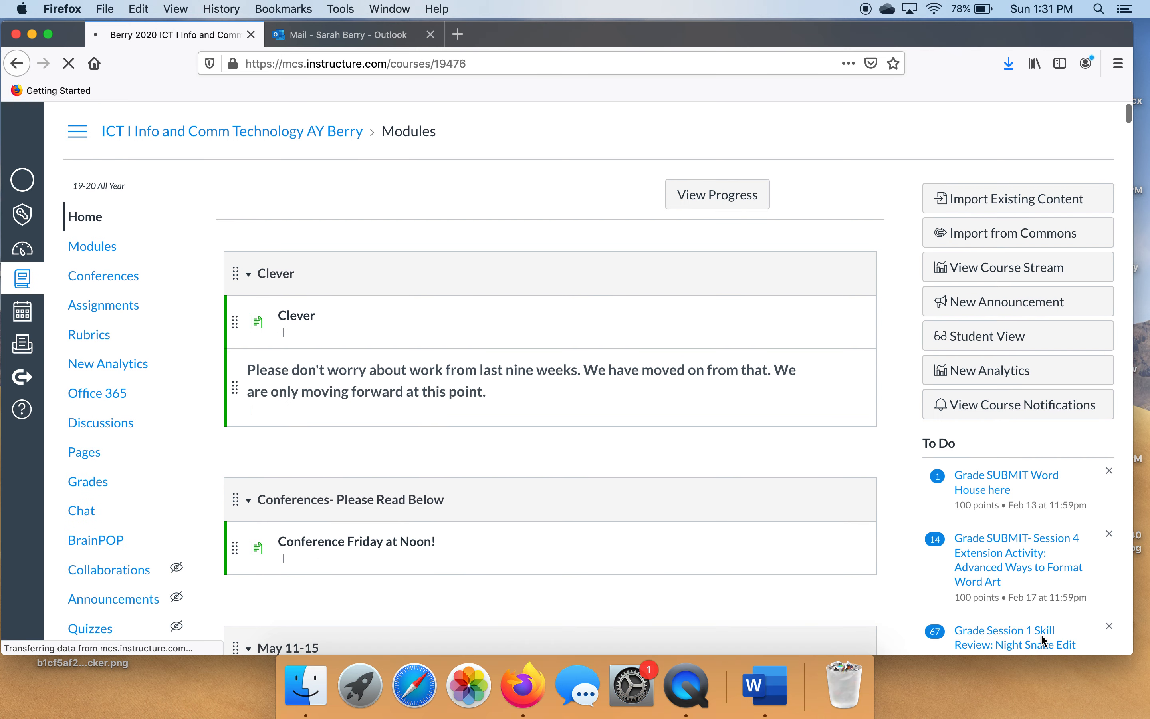
Open the course settings and go through Course Details and Sections to the Navigation settings.
{"action": "scroll", "coordinate": [123, 384], "scroll_direction": "down", "scroll_amount": 1}
{"action": "scroll", "coordinate": [123, 384], "scroll_direction": "up", "scroll_amount": 1}
{"action": "scroll", "coordinate": [123, 385], "scroll_direction": "down", "scroll_amount": 5}
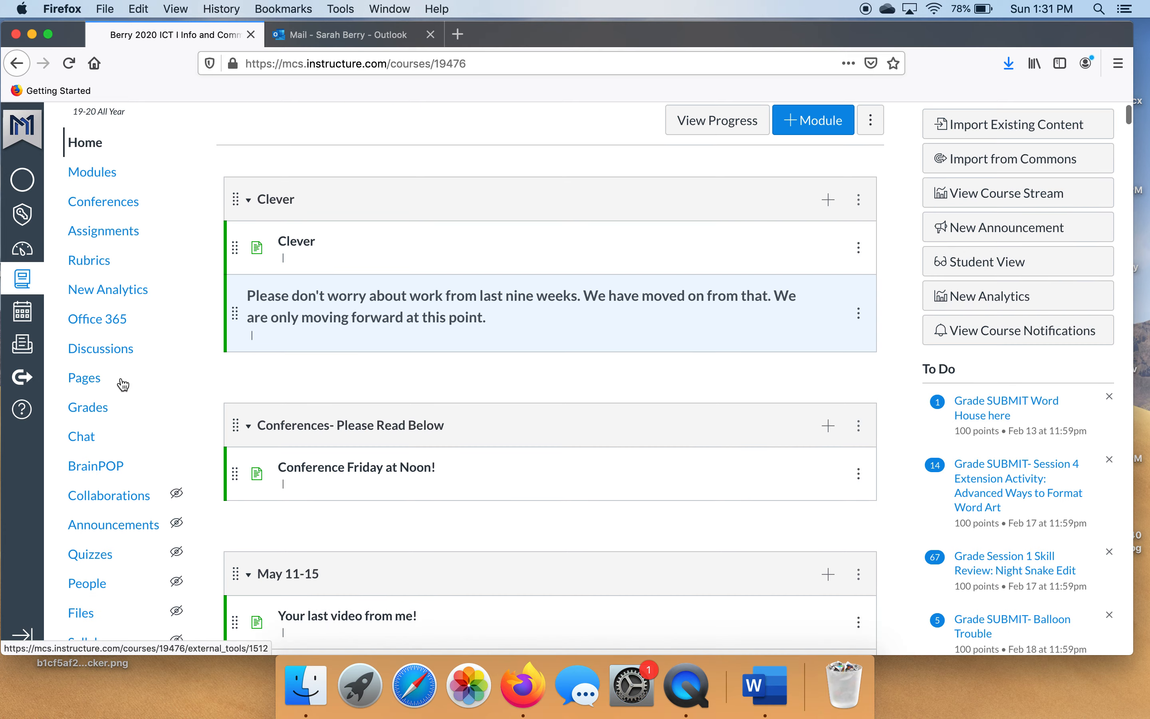
{"action": "scroll", "coordinate": [123, 384], "scroll_direction": "down", "scroll_amount": 6}
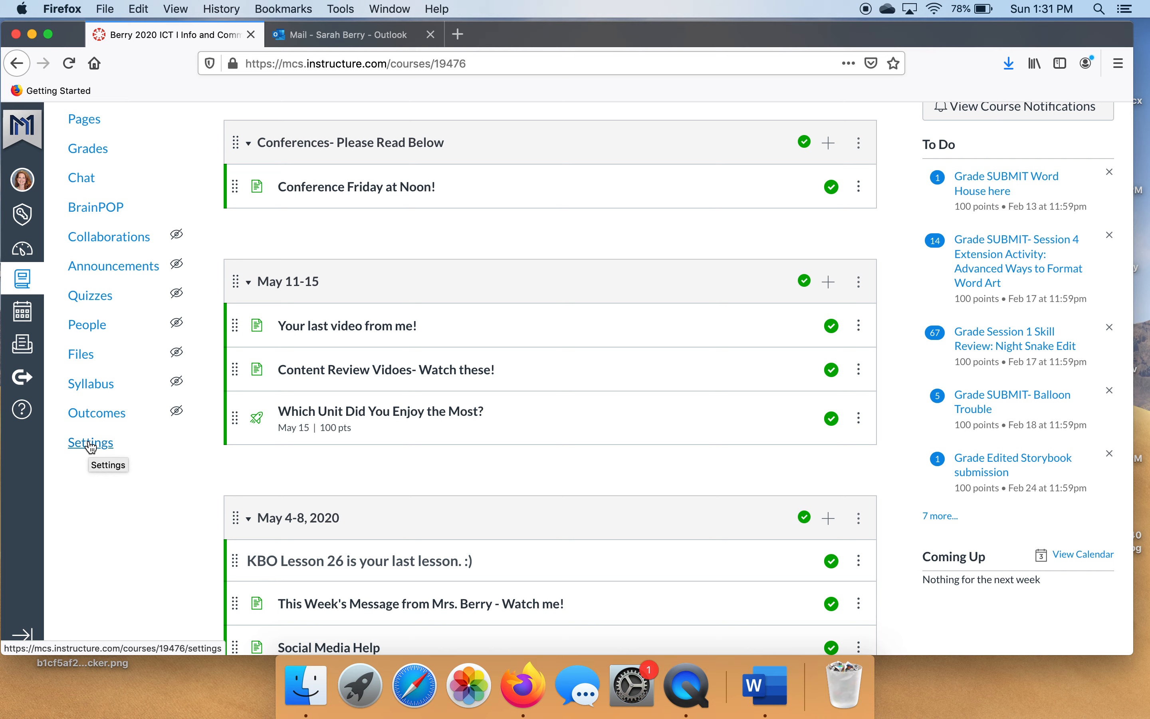
{"action": "left_click", "coordinate": [90, 443]}
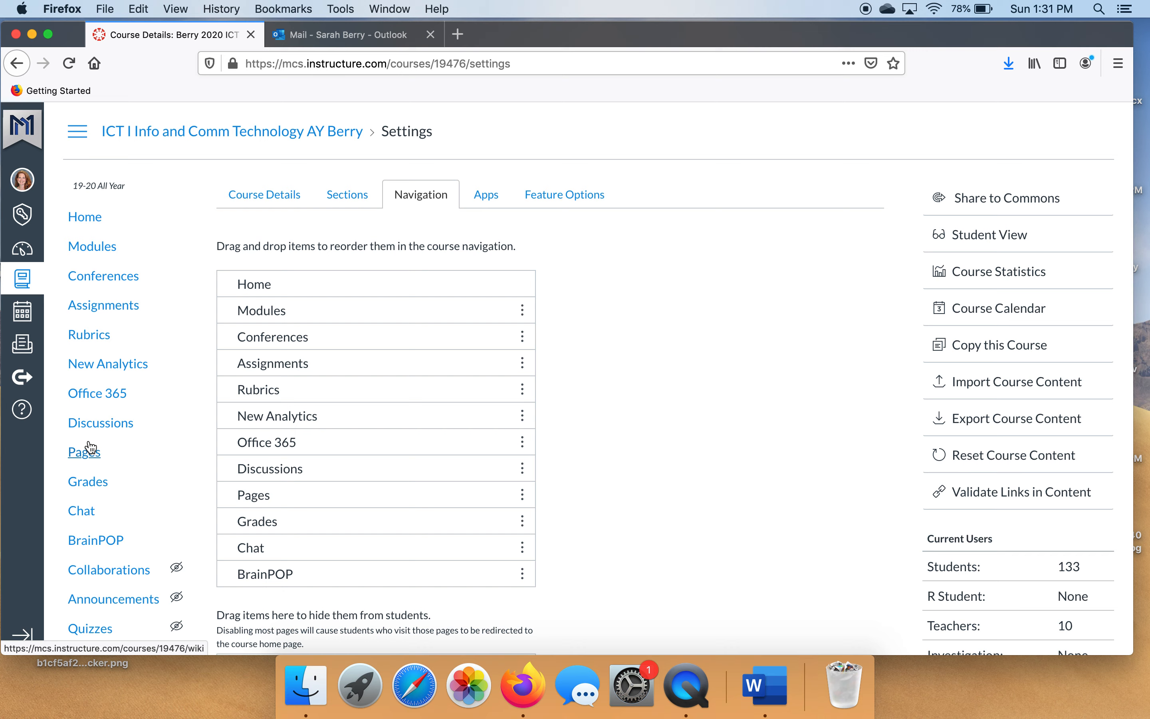
{"action": "left_click", "coordinate": [265, 193]}
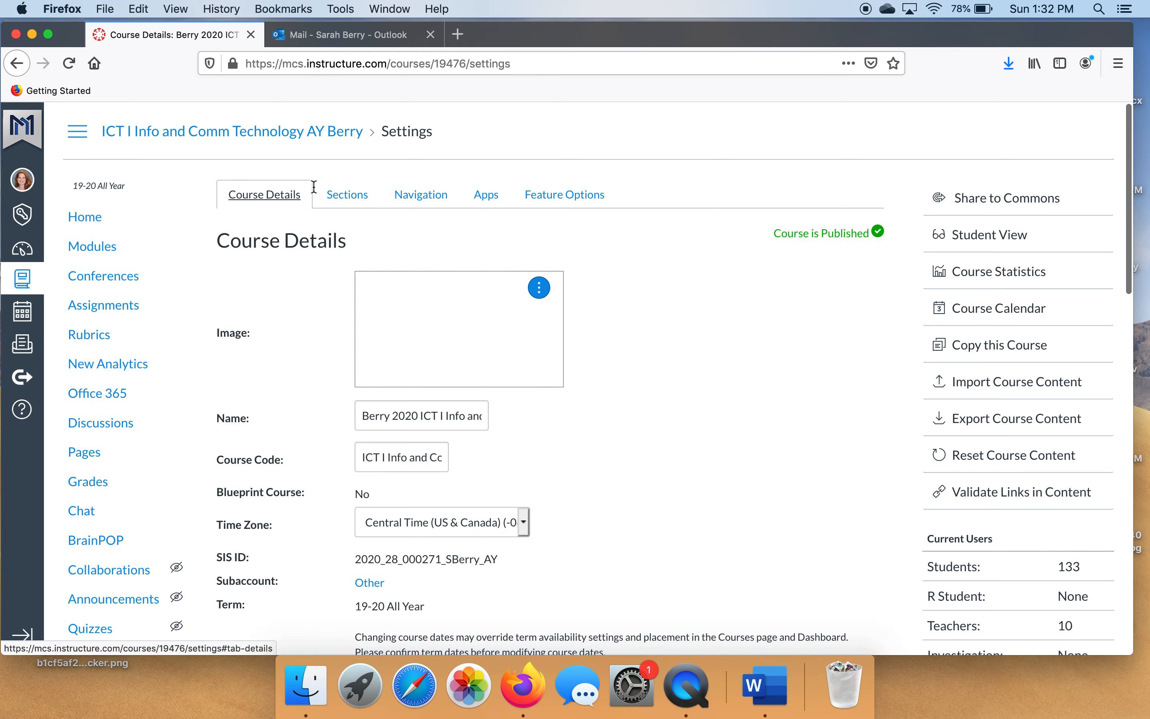
{"action": "left_click", "coordinate": [348, 195]}
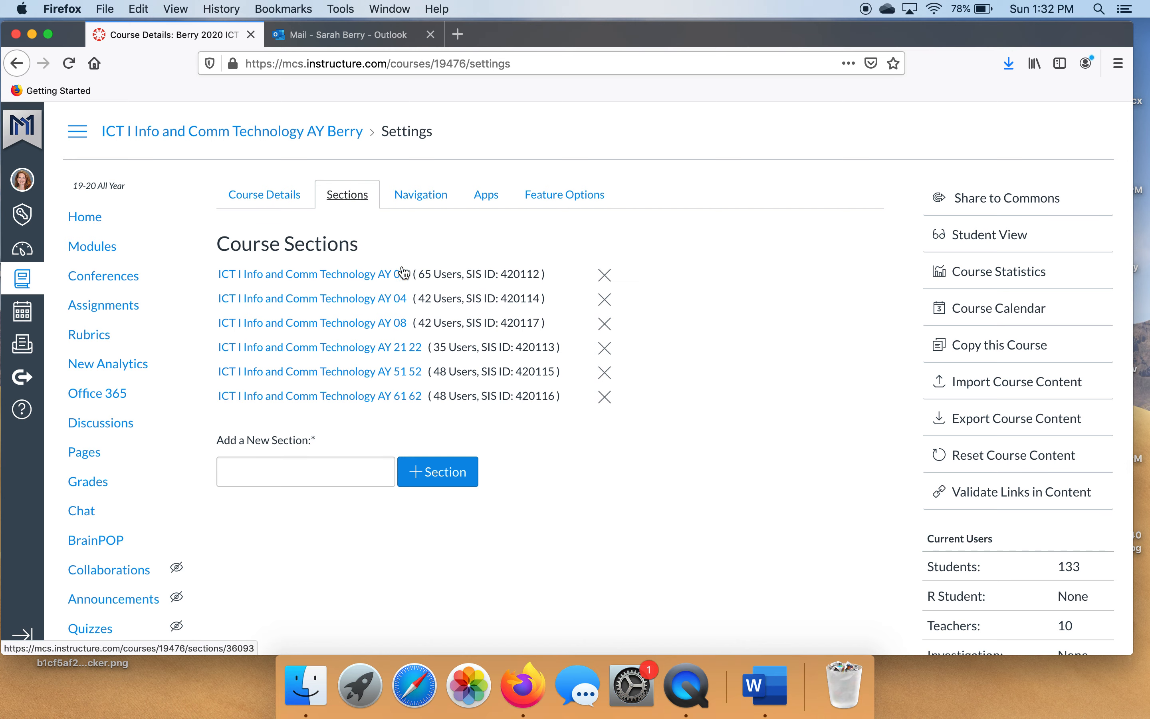
{"action": "left_click", "coordinate": [400, 195]}
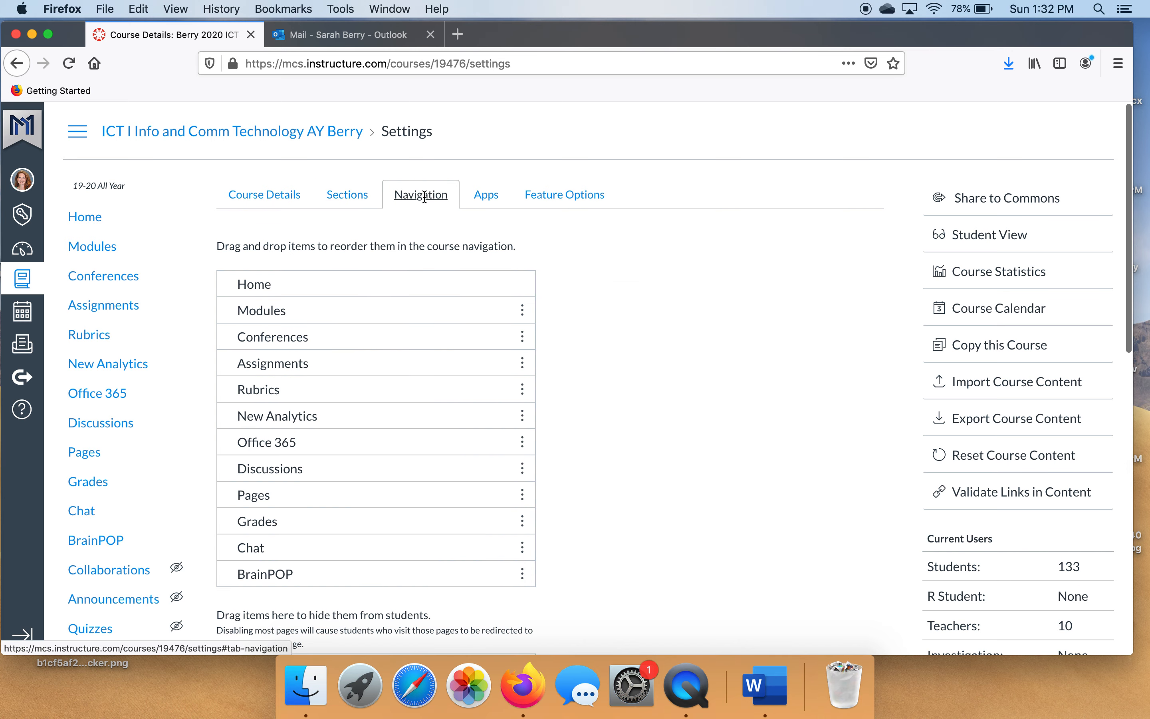
Move BrainPOP and Chat from the visible course navigation items into the list hidden from students.
{"action": "scroll", "coordinate": [604, 431], "scroll_direction": "down", "scroll_amount": 5}
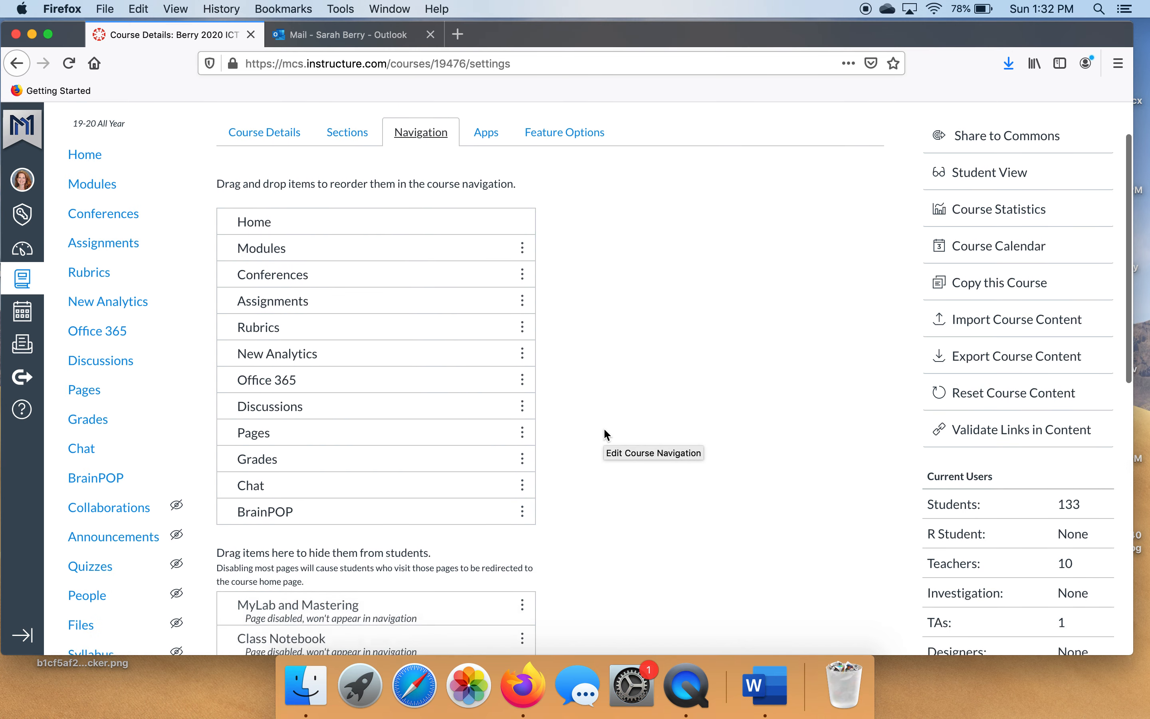
{"action": "scroll", "coordinate": [605, 430], "scroll_direction": "up", "scroll_amount": 3}
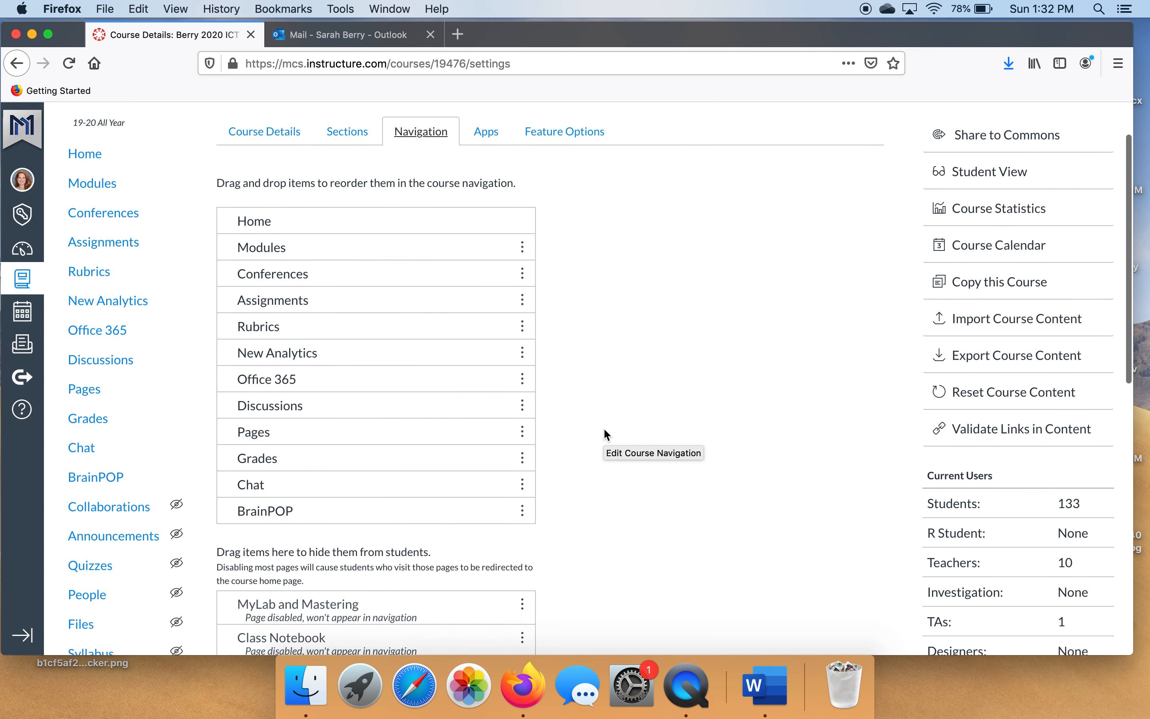
{"action": "scroll", "coordinate": [605, 433], "scroll_direction": "down", "scroll_amount": 3}
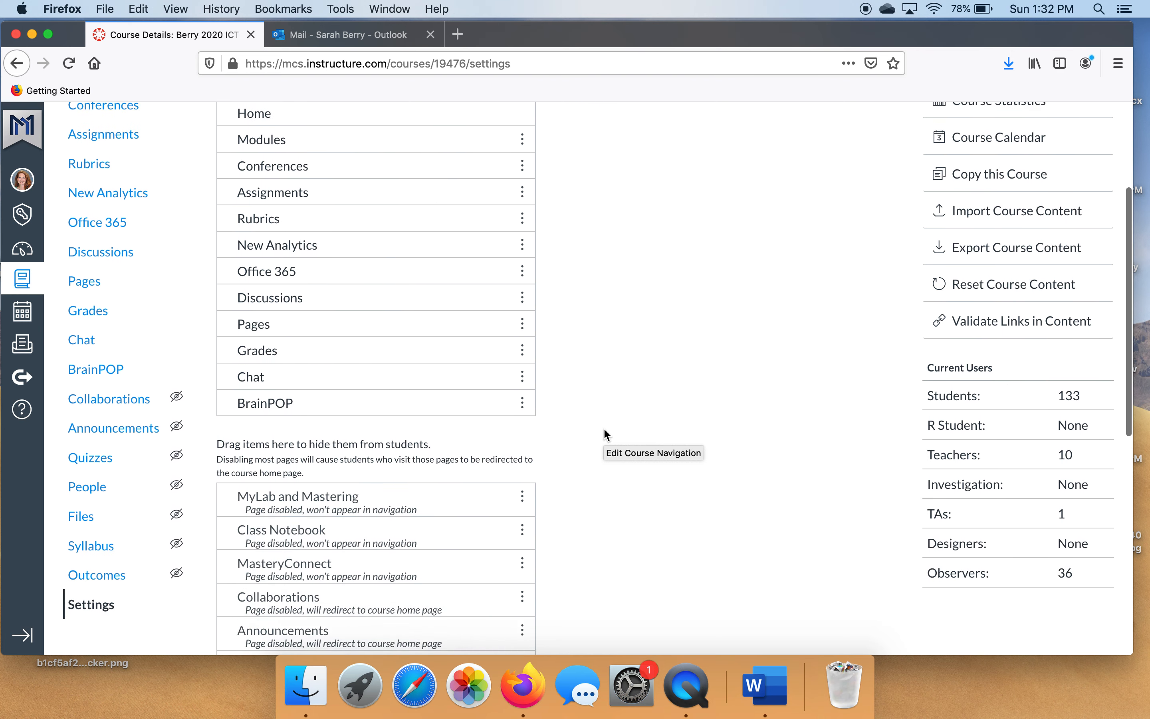
{"action": "scroll", "coordinate": [605, 432], "scroll_direction": "up", "scroll_amount": 4}
{"action": "scroll", "coordinate": [605, 433], "scroll_direction": "down", "scroll_amount": 3}
{"action": "scroll", "coordinate": [605, 431], "scroll_direction": "up", "scroll_amount": 3}
{"action": "scroll", "coordinate": [605, 430], "scroll_direction": "down", "scroll_amount": 2}
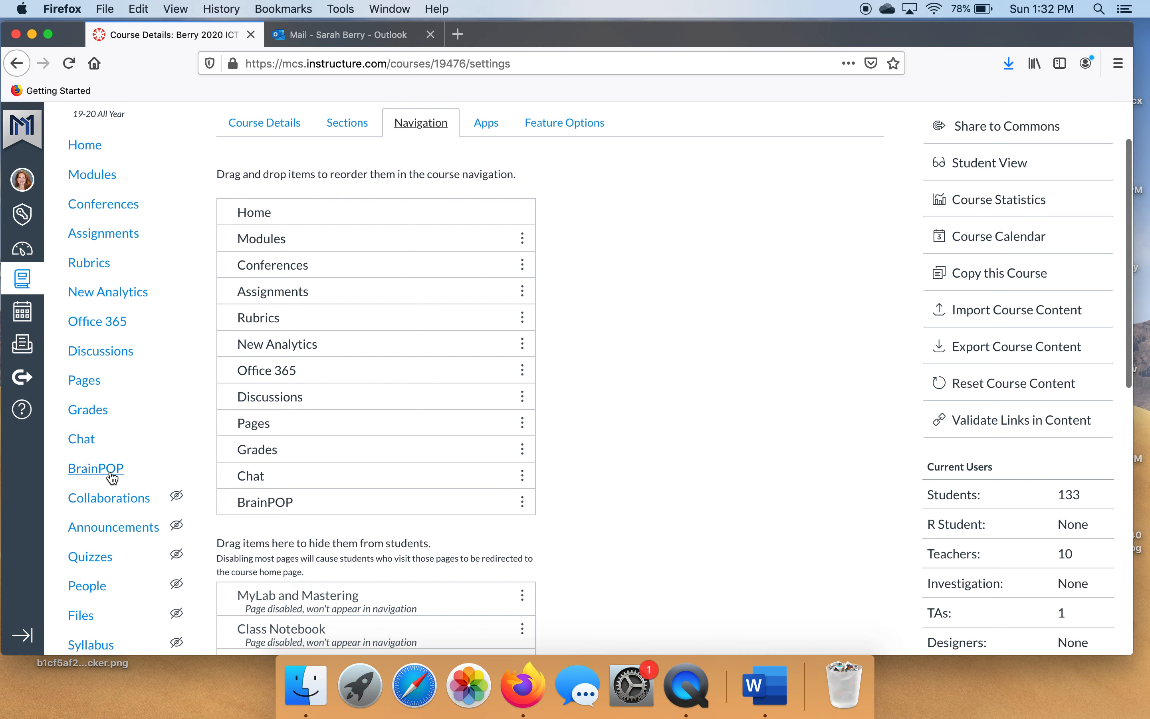
{"action": "left_click", "coordinate": [250, 502]}
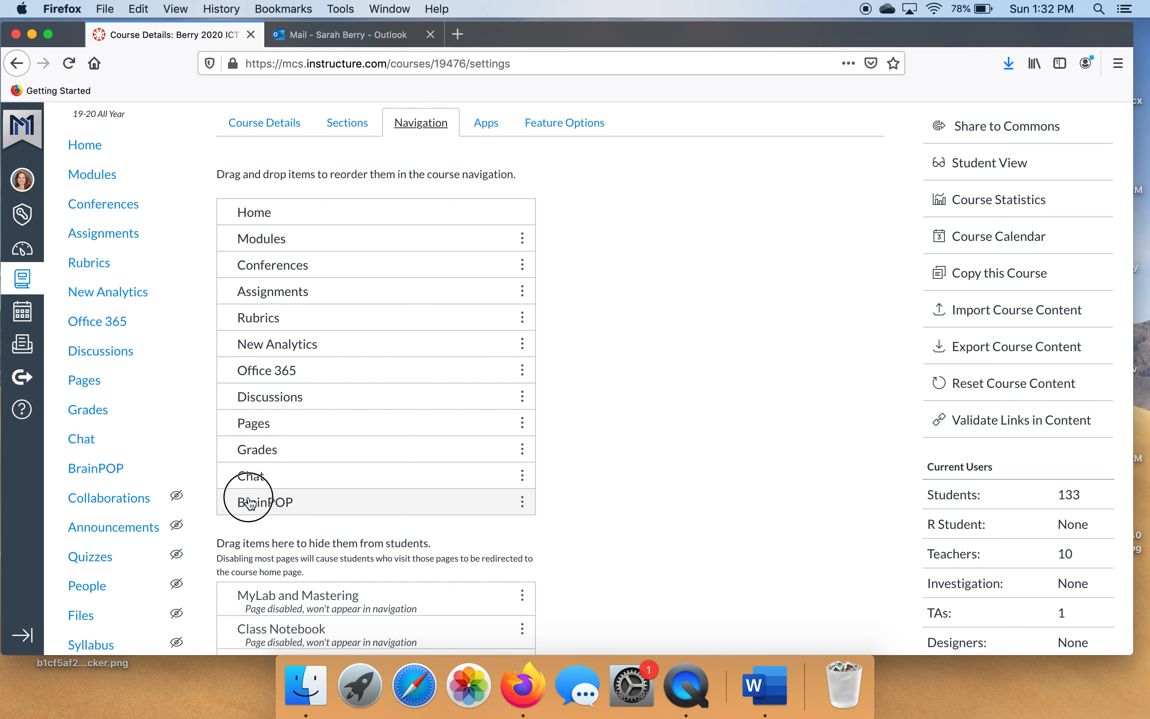
{"action": "left_click_drag", "start_coordinate": [250, 503], "coordinate": [269, 575]}
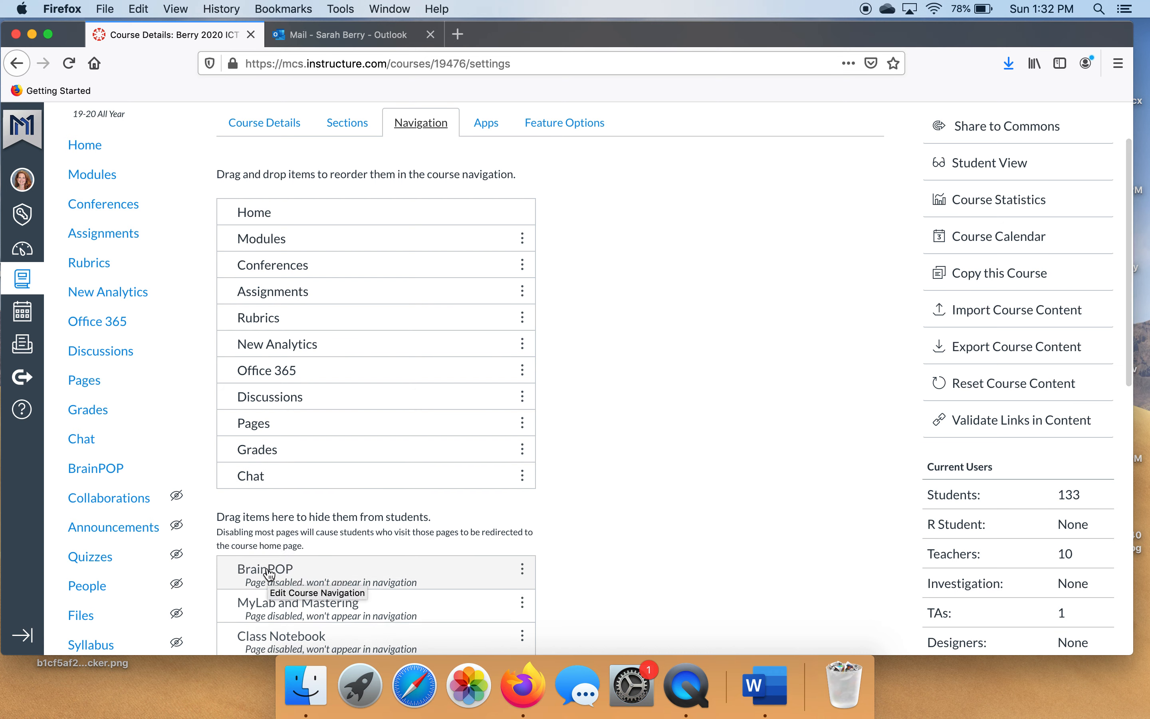
{"action": "left_click", "coordinate": [263, 482]}
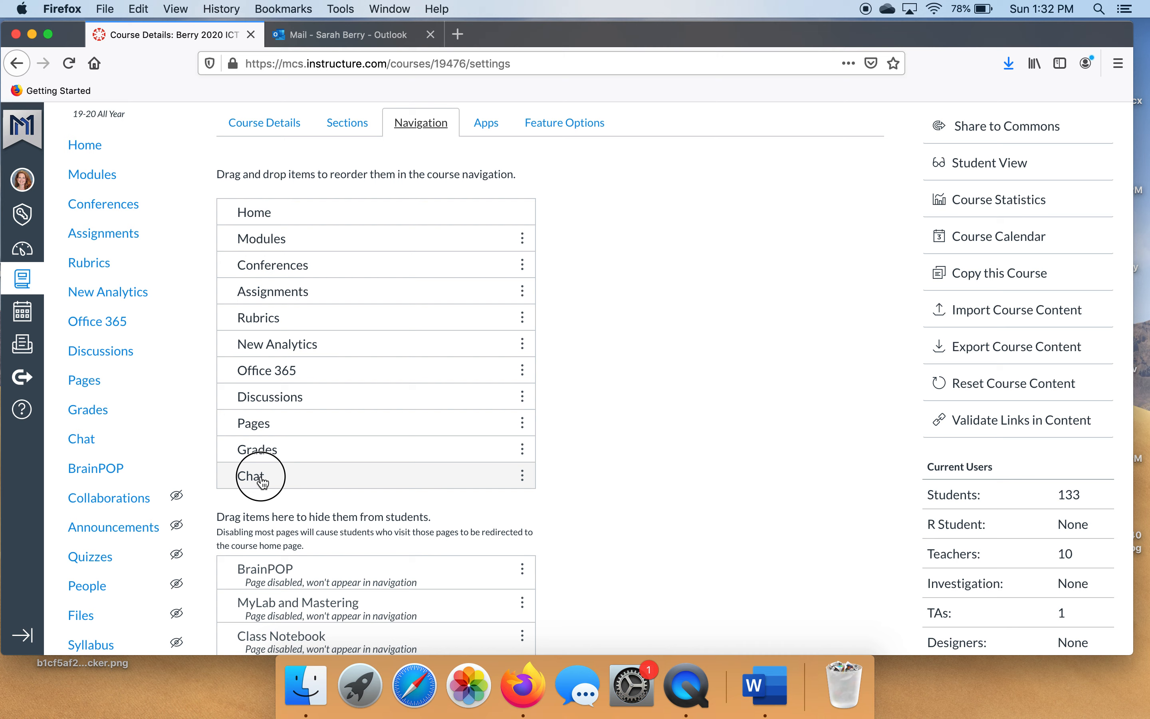
{"action": "left_click_drag", "start_coordinate": [263, 483], "coordinate": [266, 570]}
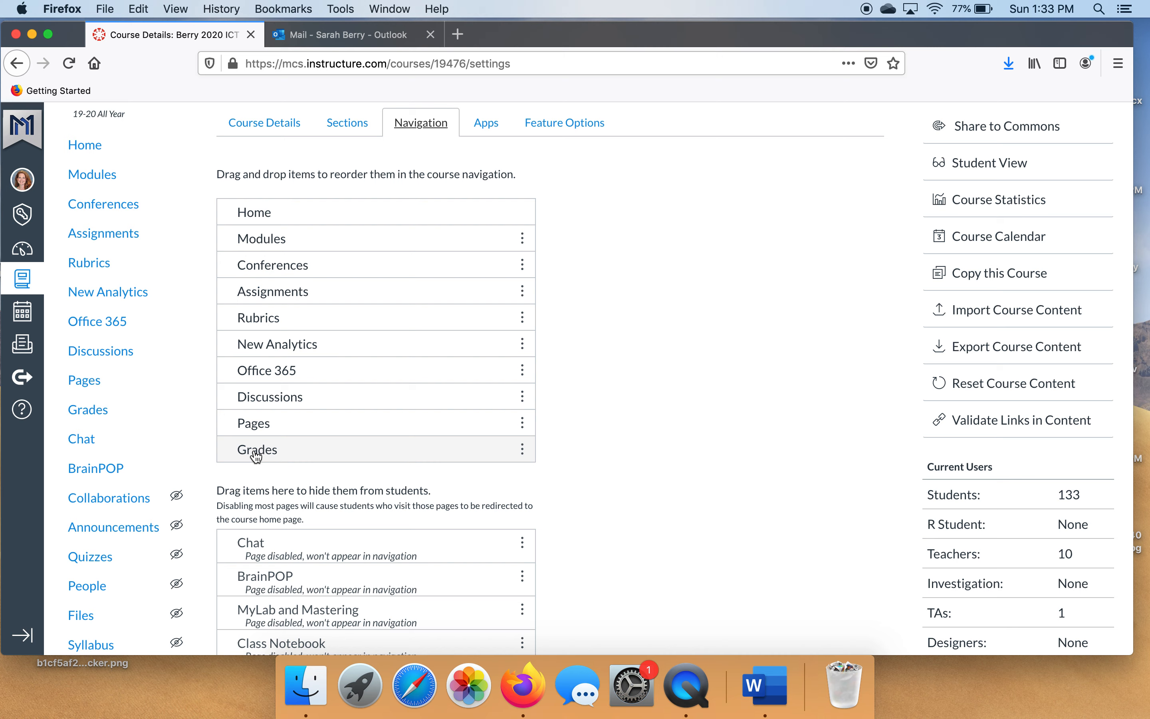
Move Grades, Pages and Discussions into the list of navigation items hidden from students.
{"action": "left_click_drag", "start_coordinate": [256, 456], "coordinate": [273, 546]}
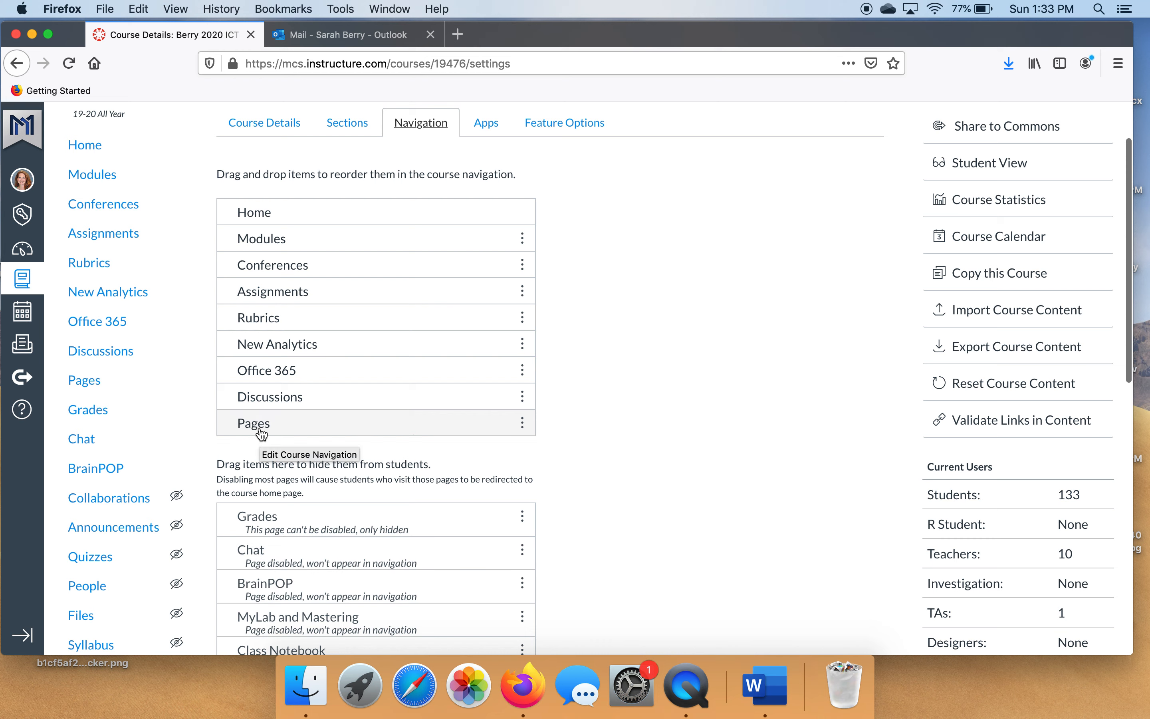
{"action": "left_click_drag", "start_coordinate": [262, 436], "coordinate": [280, 512]}
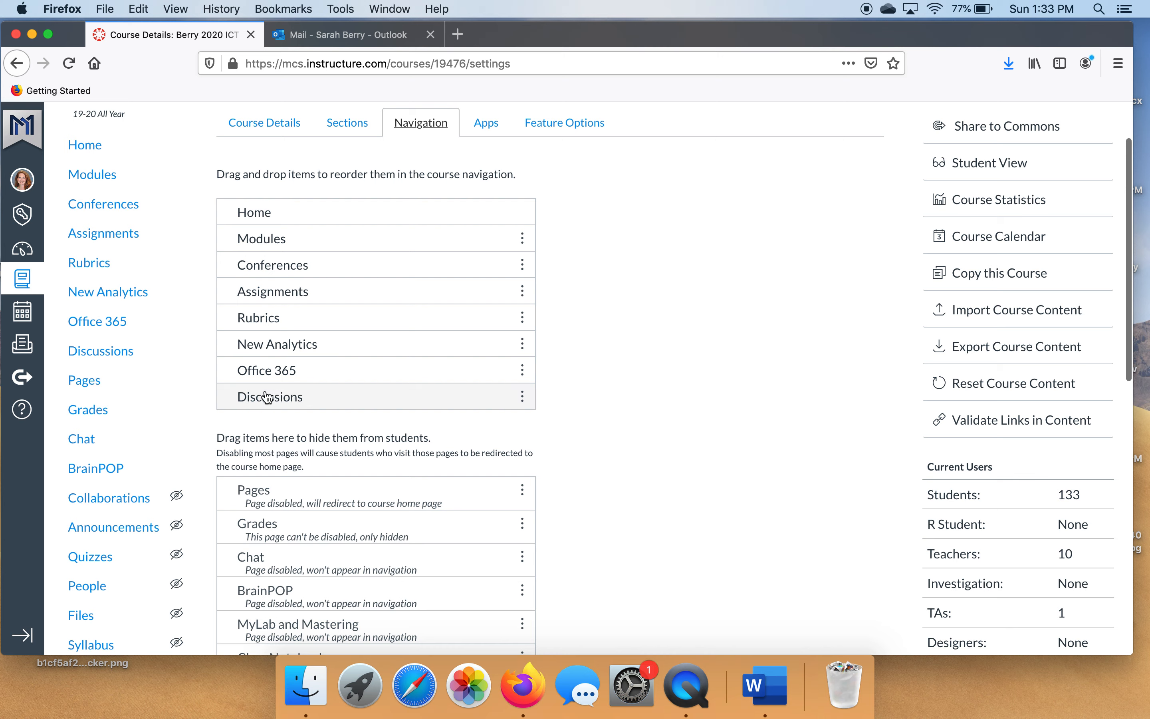
{"action": "left_click_drag", "start_coordinate": [265, 398], "coordinate": [287, 507]}
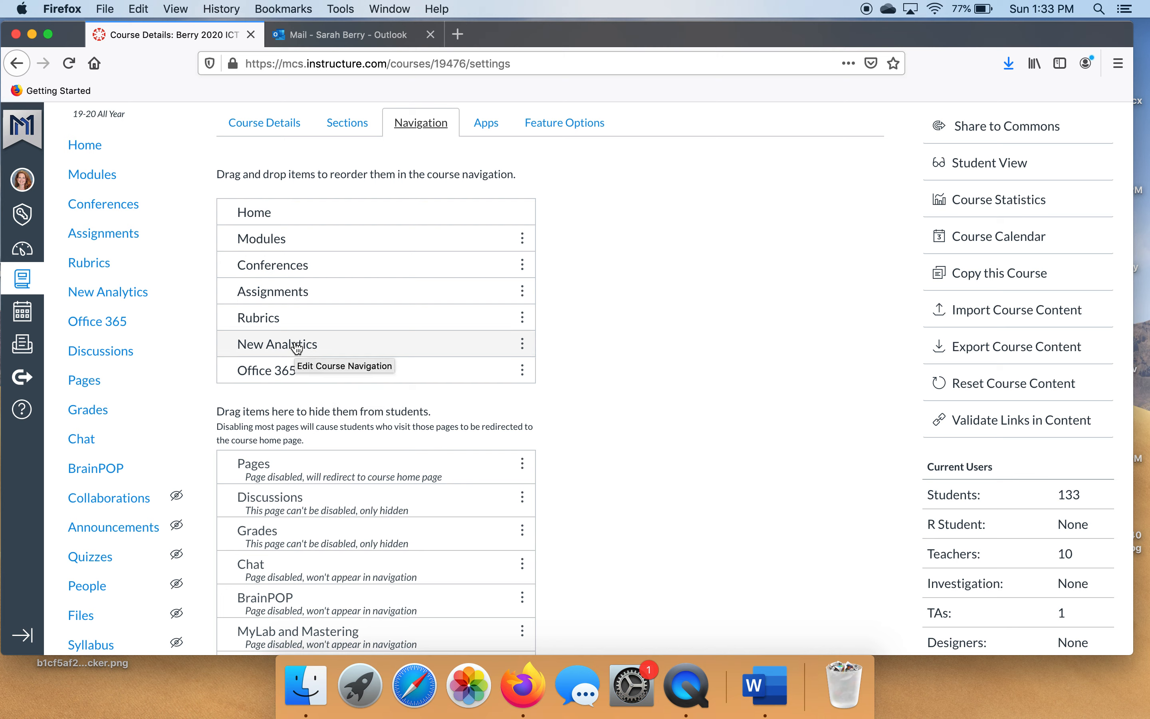
Hide New Analytics, Rubrics and Assignments from students in the course navigation.
{"action": "left_click_drag", "start_coordinate": [297, 349], "coordinate": [307, 435]}
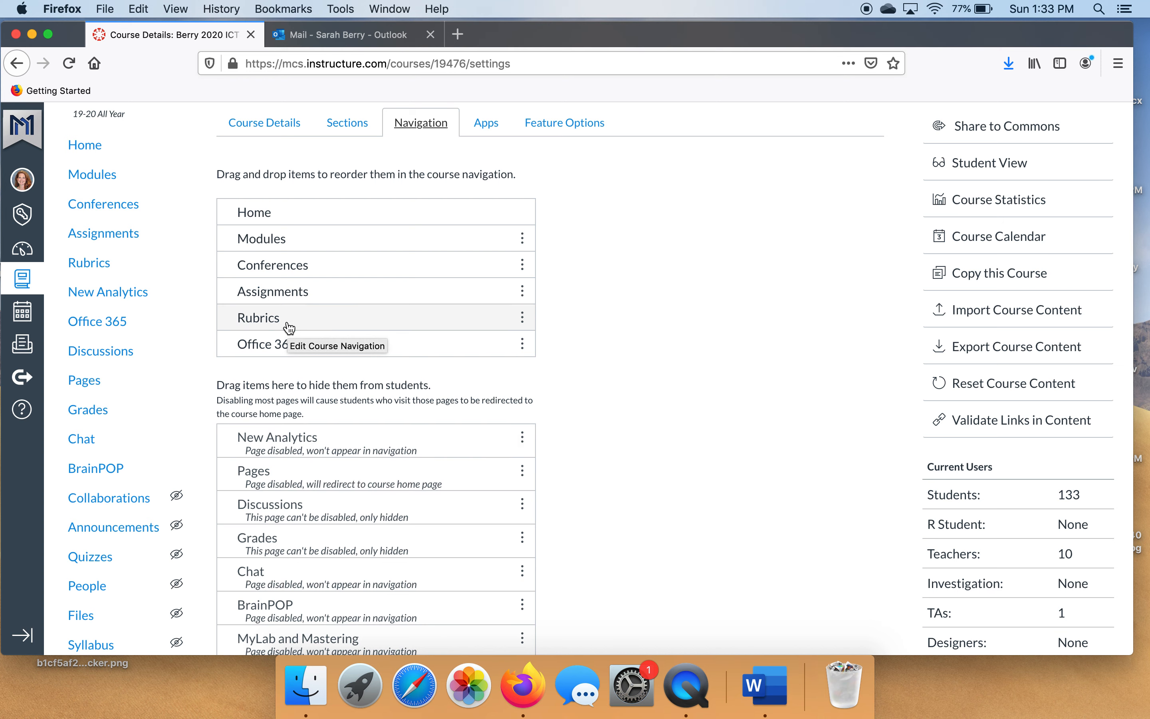
{"action": "left_click_drag", "start_coordinate": [290, 328], "coordinate": [310, 429]}
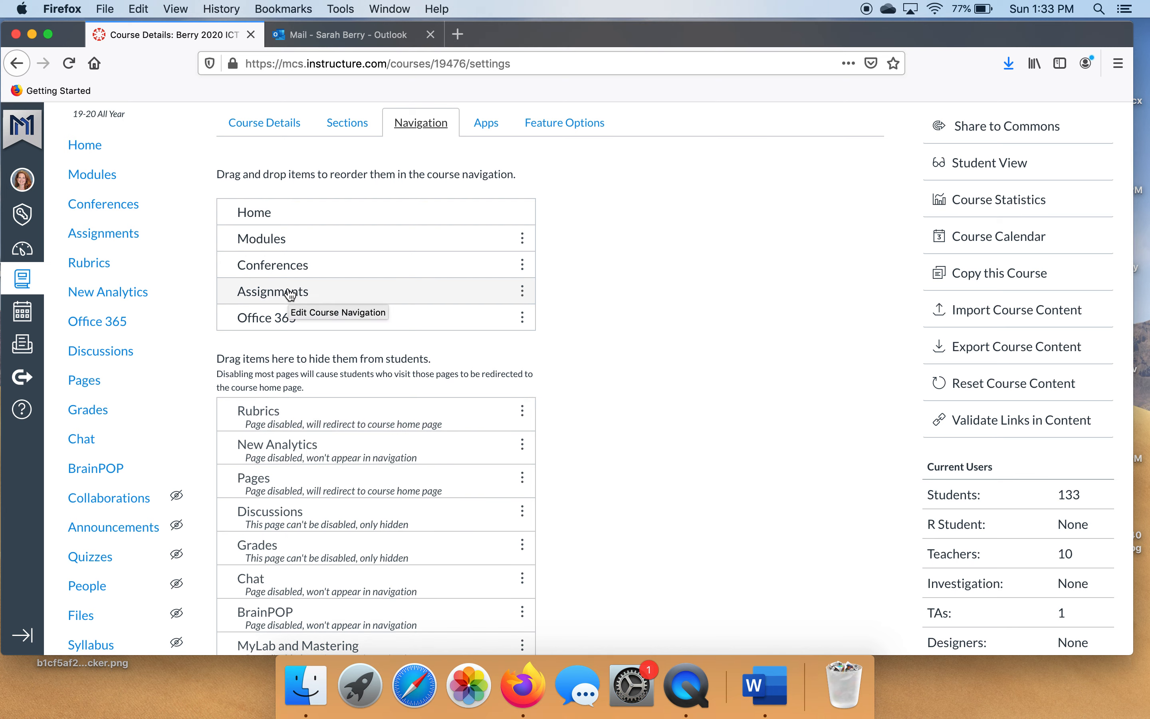
{"action": "left_click_drag", "start_coordinate": [291, 295], "coordinate": [308, 410]}
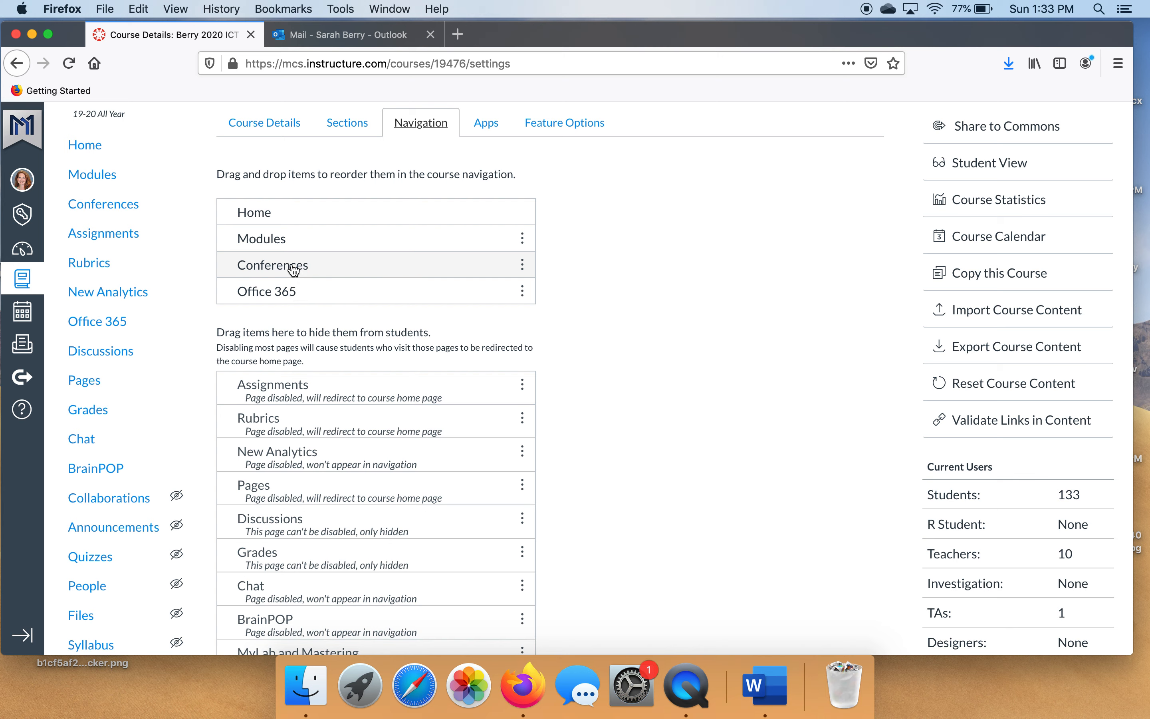
Review the rearranged lists of visible and hidden navigation items and save the course navigation changes.
{"action": "scroll", "coordinate": [378, 473], "scroll_direction": "down", "scroll_amount": 5}
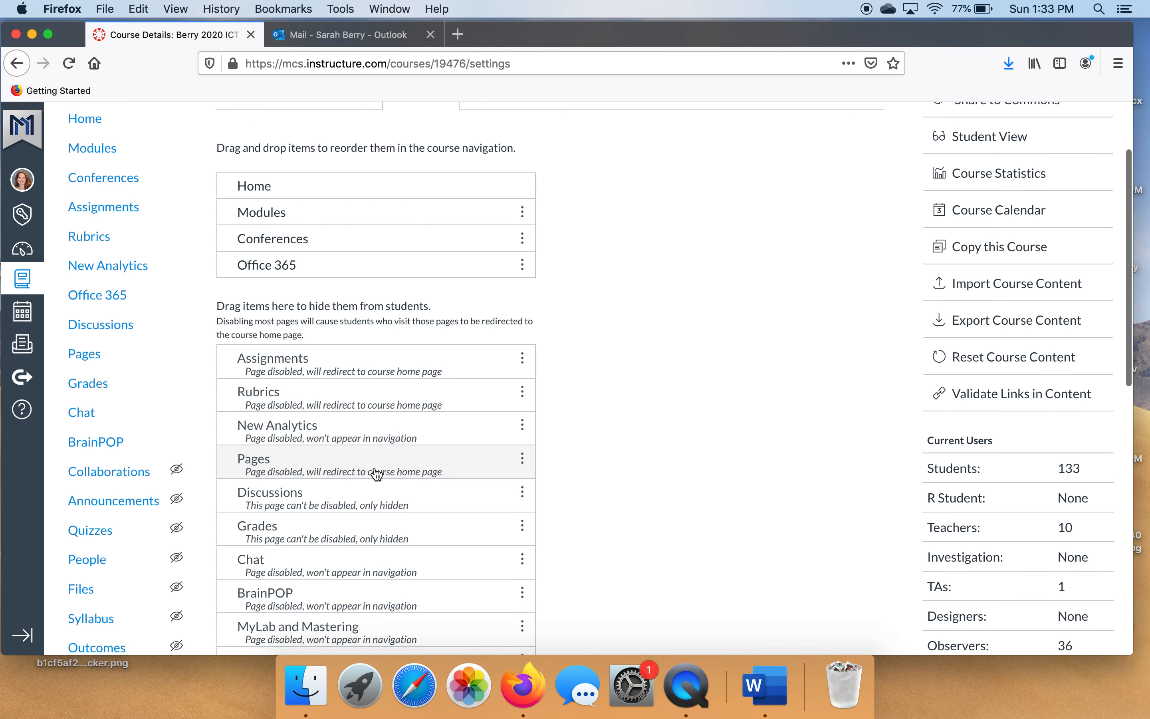
{"action": "scroll", "coordinate": [377, 474], "scroll_direction": "down", "scroll_amount": 8}
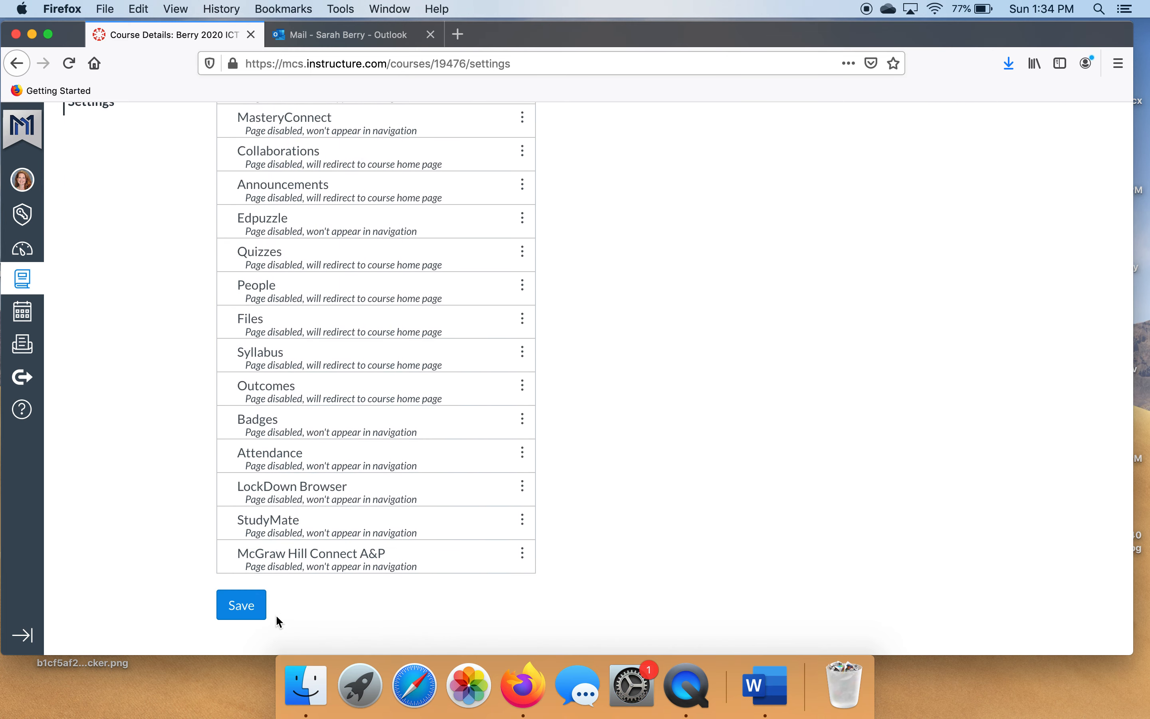
{"action": "scroll", "coordinate": [628, 486], "scroll_direction": "up", "scroll_amount": 12}
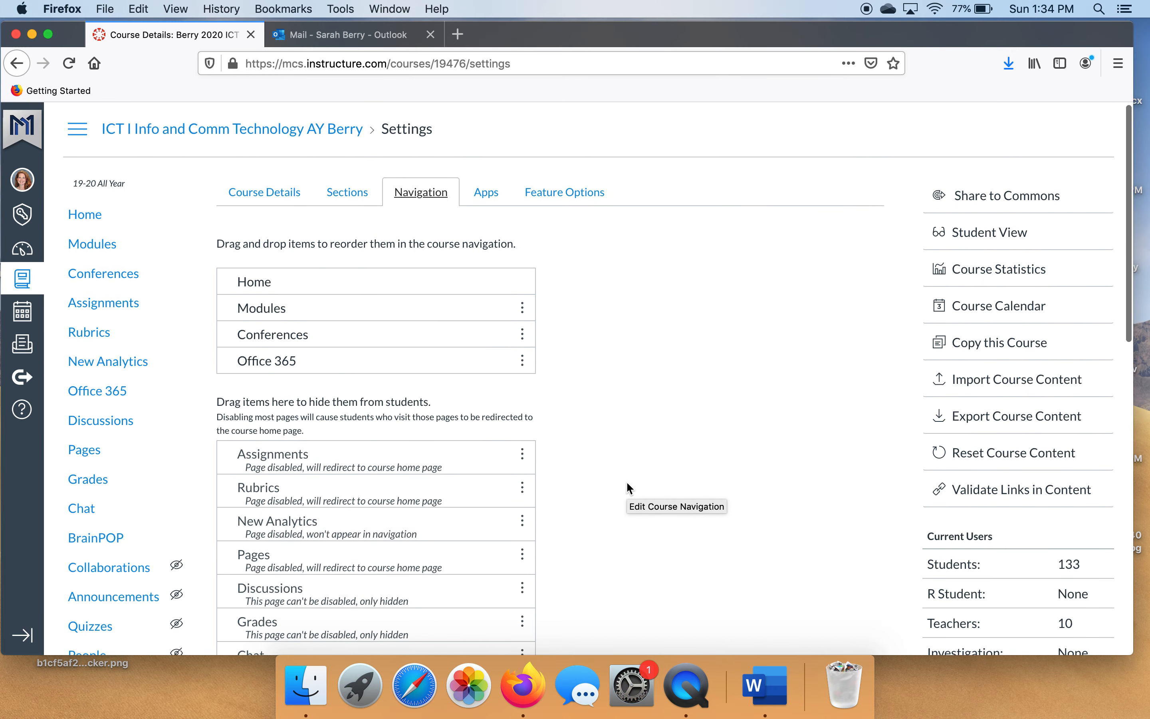
{"action": "scroll", "coordinate": [630, 489], "scroll_direction": "down", "scroll_amount": 10}
{"action": "scroll", "coordinate": [629, 489], "scroll_direction": "down", "scroll_amount": 6}
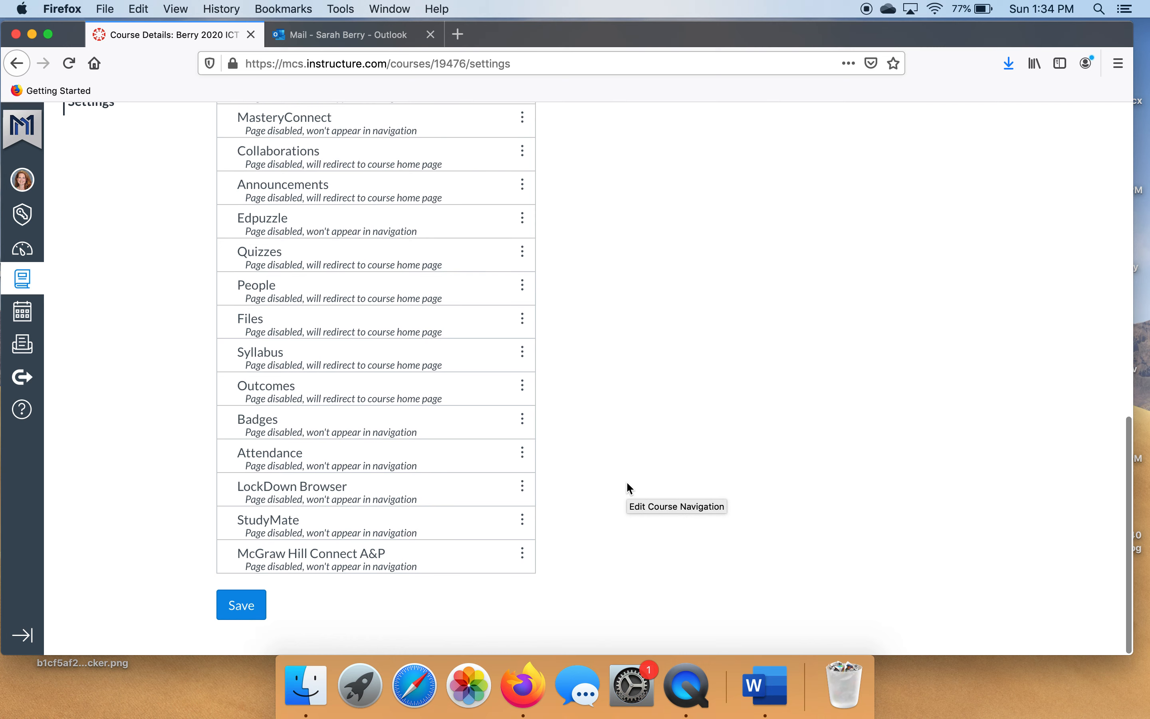
{"action": "left_click", "coordinate": [242, 605]}
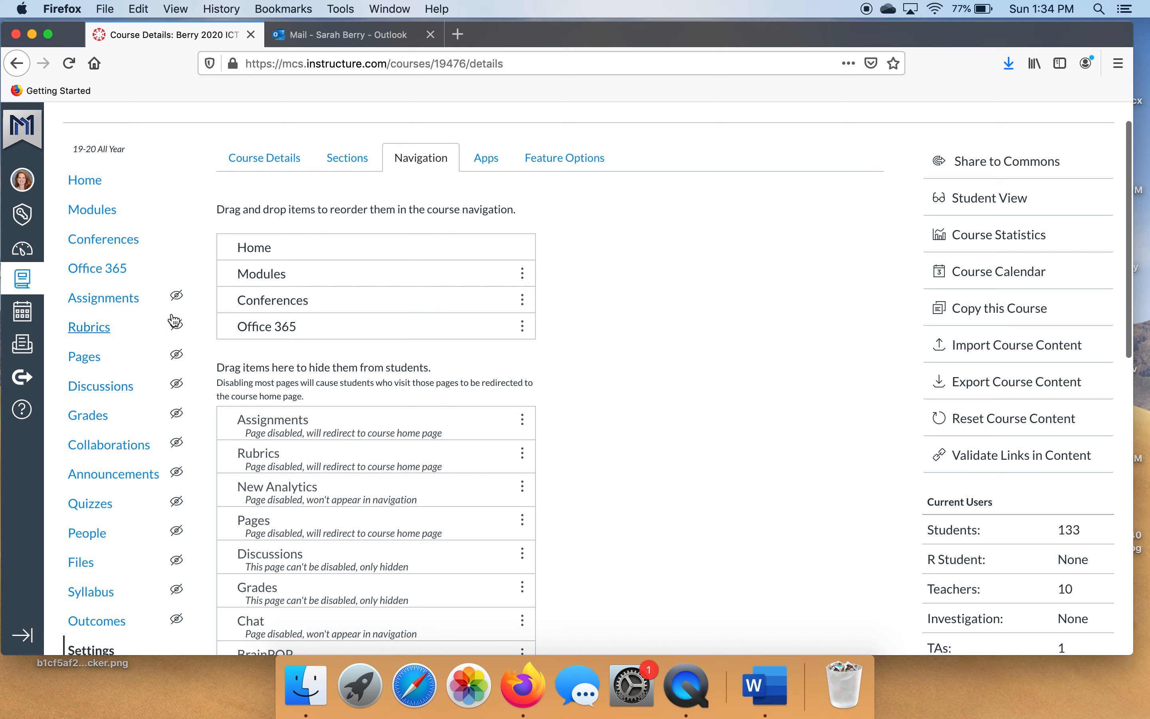
{"action": "mouse_move", "coordinate": [176, 298]}
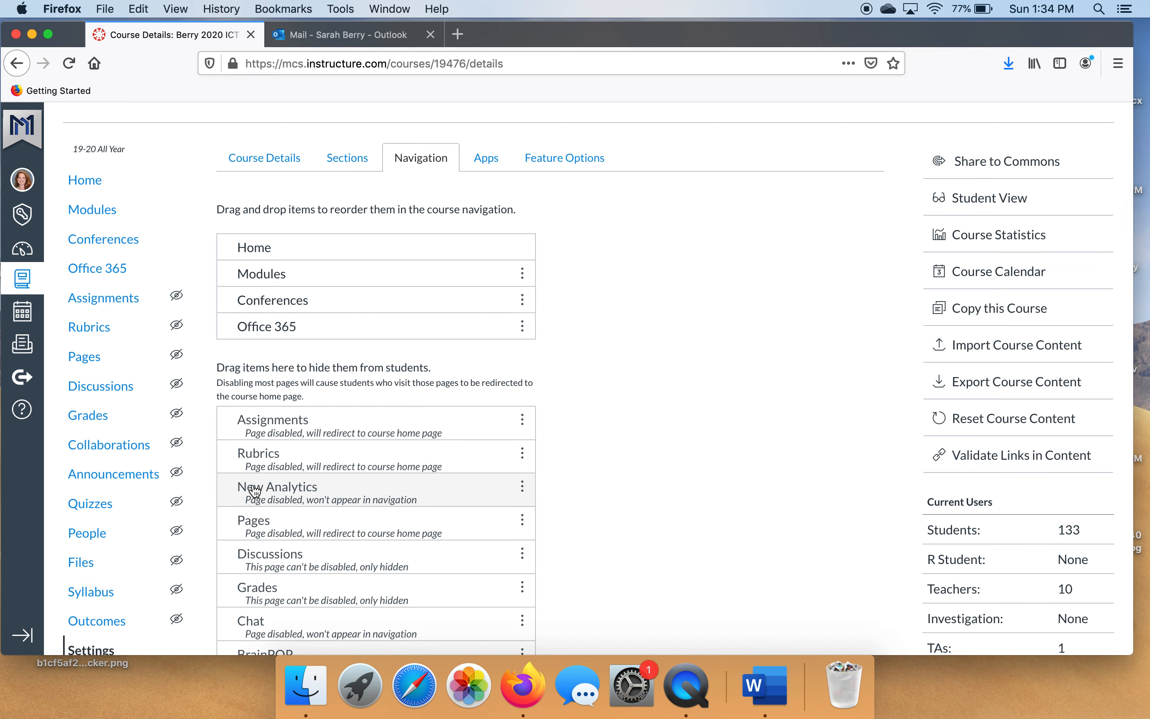
Preview the course in Student View to check the simplified navigation, and return to the teacher view.
{"action": "scroll", "coordinate": [255, 491], "scroll_direction": "down", "scroll_amount": 8}
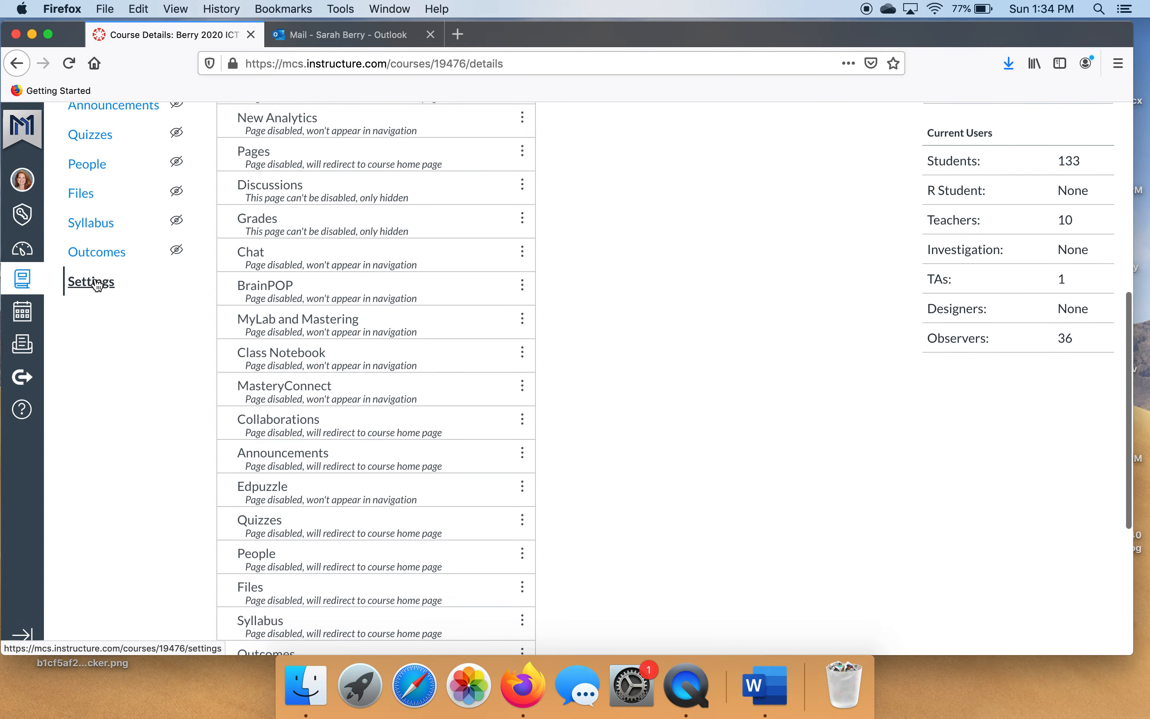
{"action": "scroll", "coordinate": [634, 341], "scroll_direction": "up", "scroll_amount": 10}
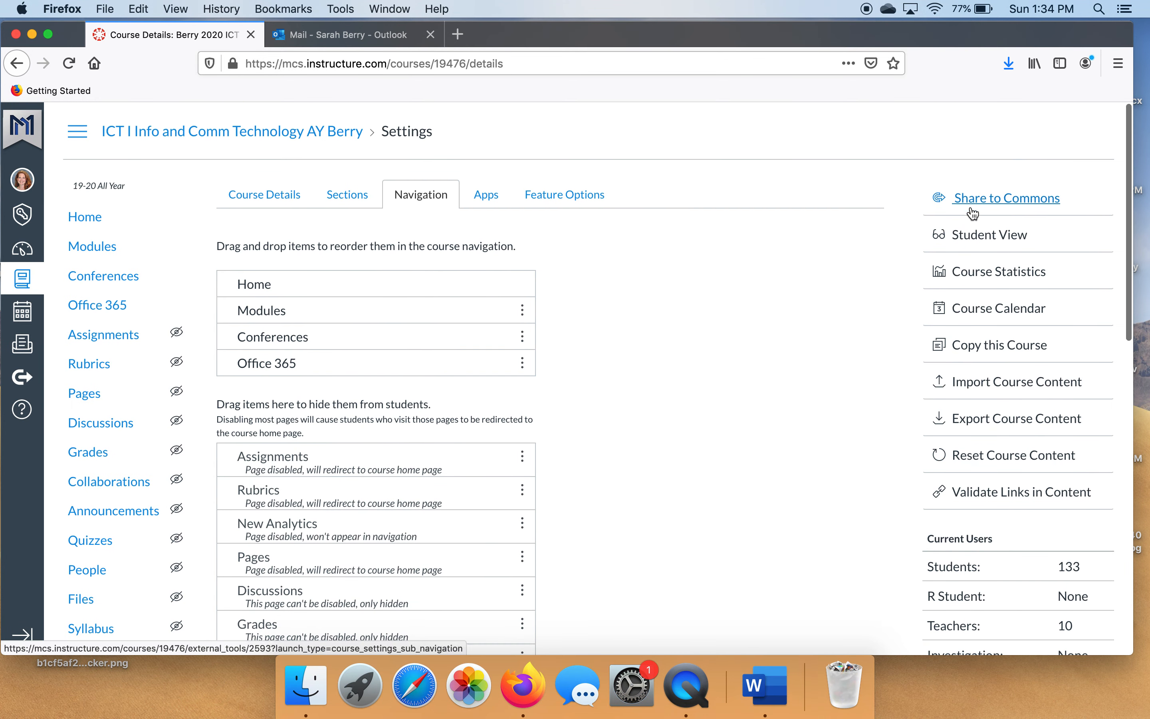
{"action": "left_click", "coordinate": [977, 245]}
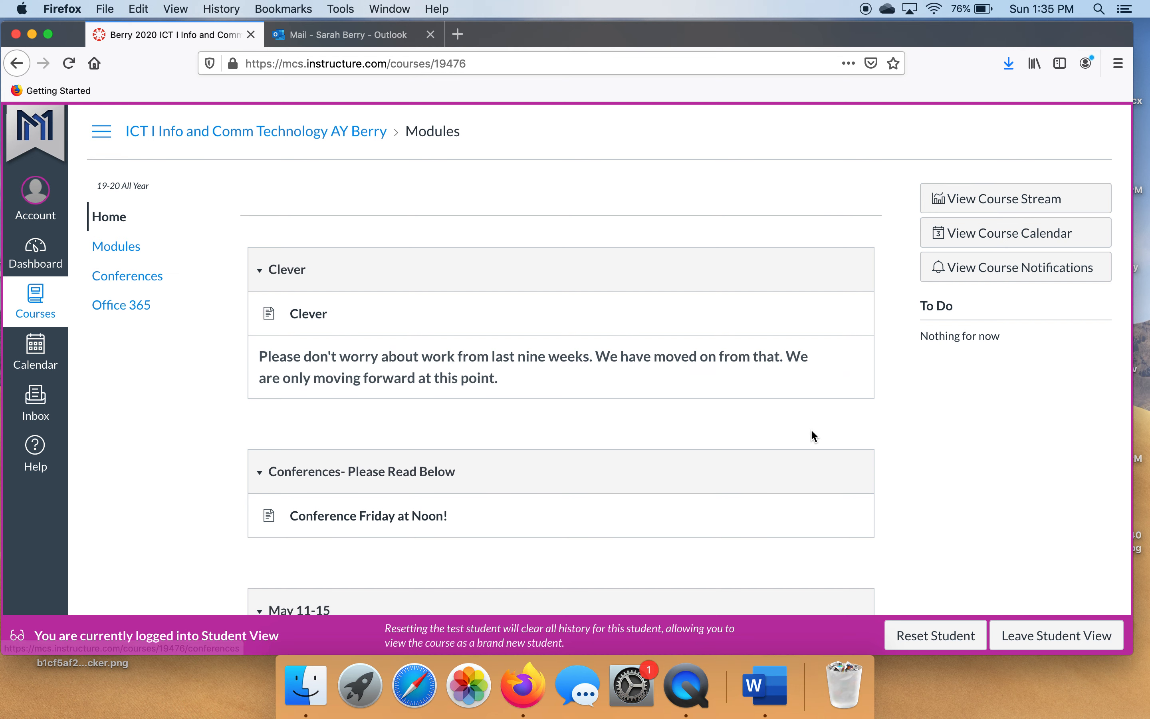
{"action": "left_click", "coordinate": [1050, 645]}
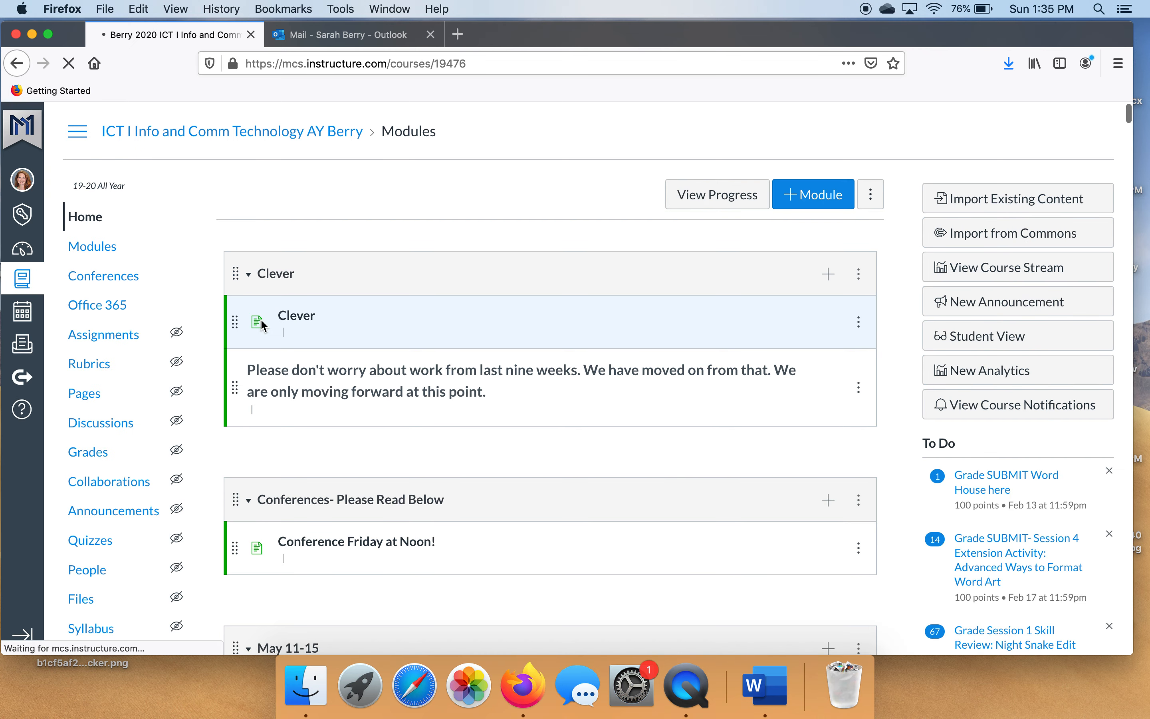
{"action": "scroll", "coordinate": [304, 412], "scroll_direction": "down", "scroll_amount": 5}
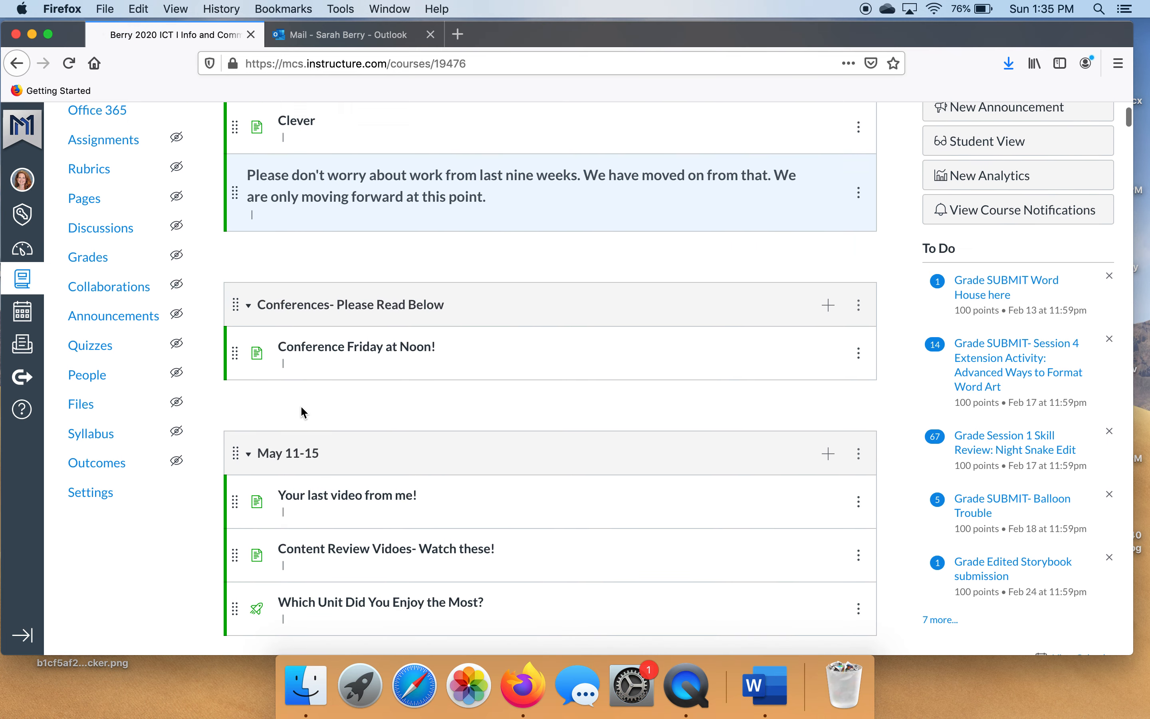
{"action": "scroll", "coordinate": [305, 413], "scroll_direction": "up", "scroll_amount": 4}
{"action": "scroll", "coordinate": [300, 405], "scroll_direction": "down", "scroll_amount": 3}
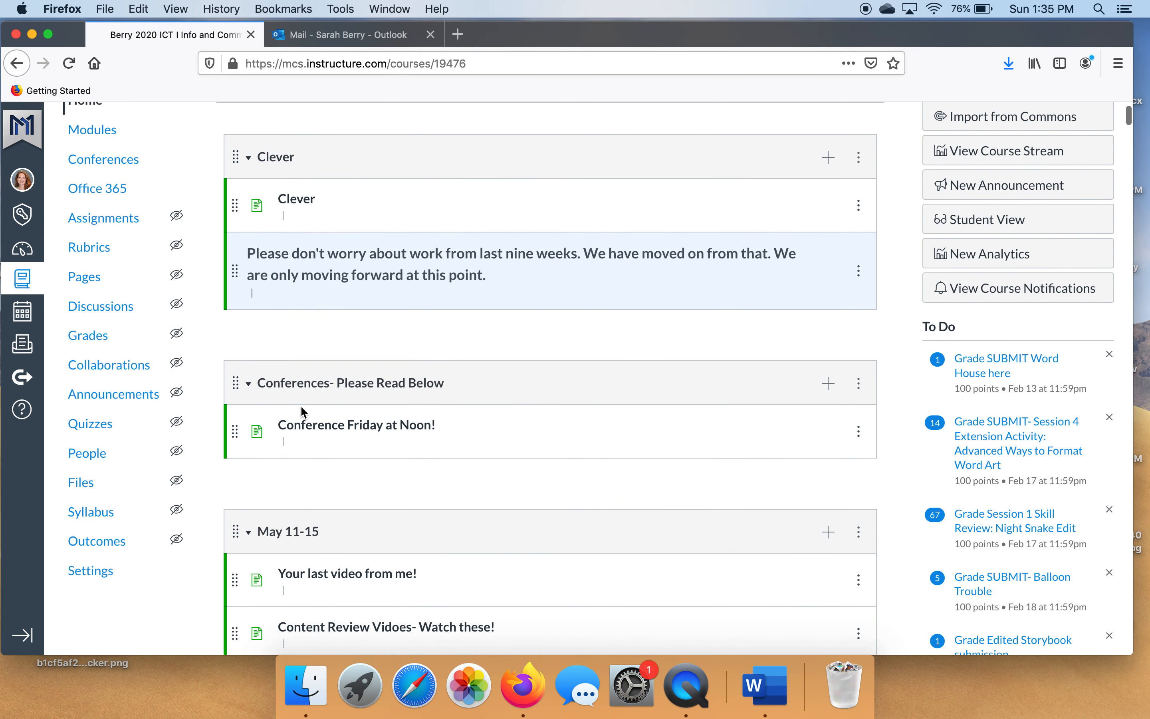
{"action": "scroll", "coordinate": [300, 406], "scroll_direction": "up", "scroll_amount": 3}
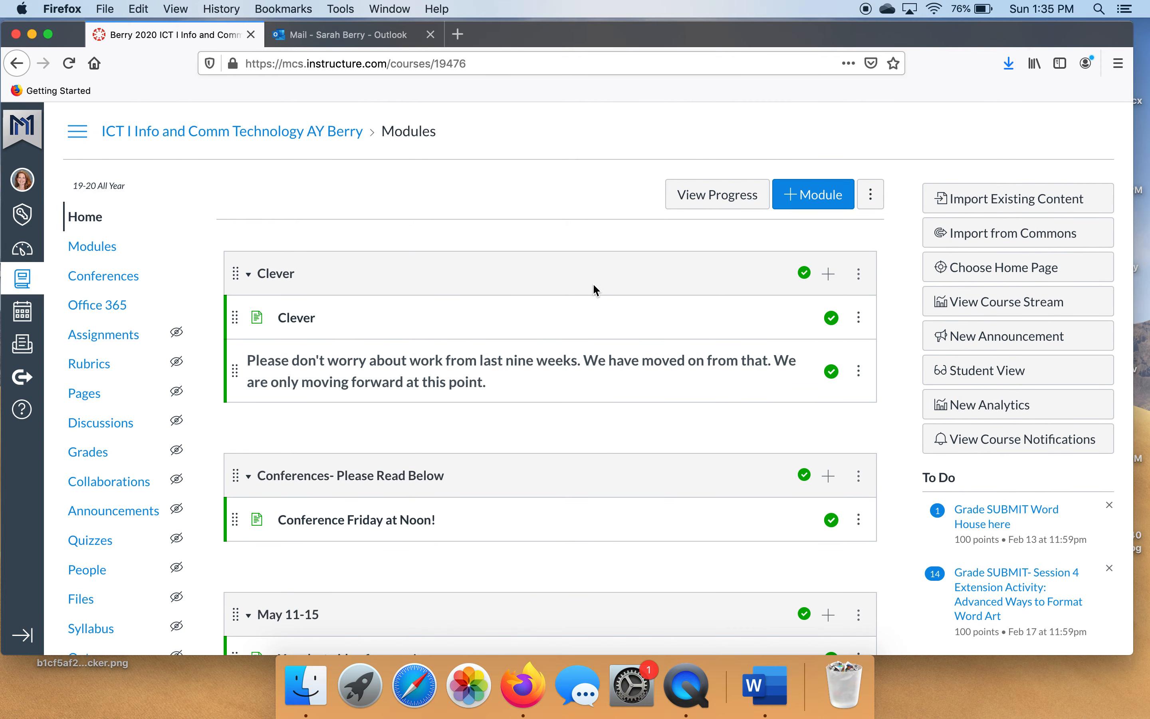
{"action": "scroll", "coordinate": [593, 283], "scroll_direction": "down", "scroll_amount": 1}
{"action": "scroll", "coordinate": [593, 283], "scroll_direction": "up", "scroll_amount": 1}
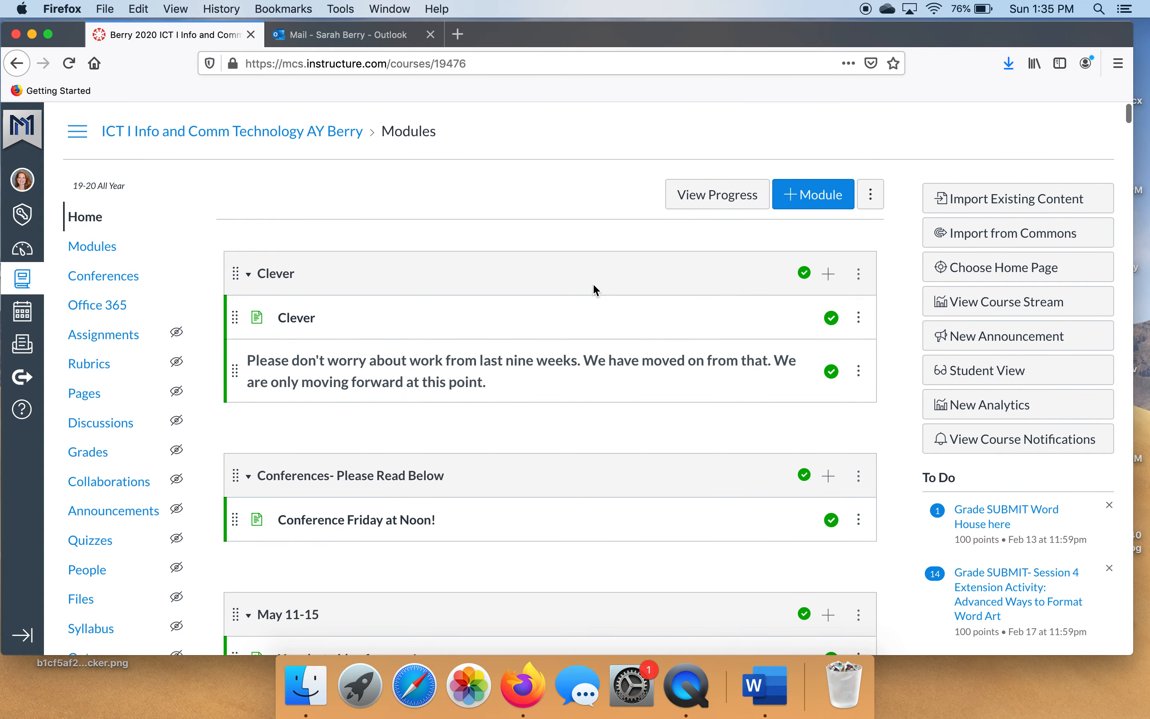